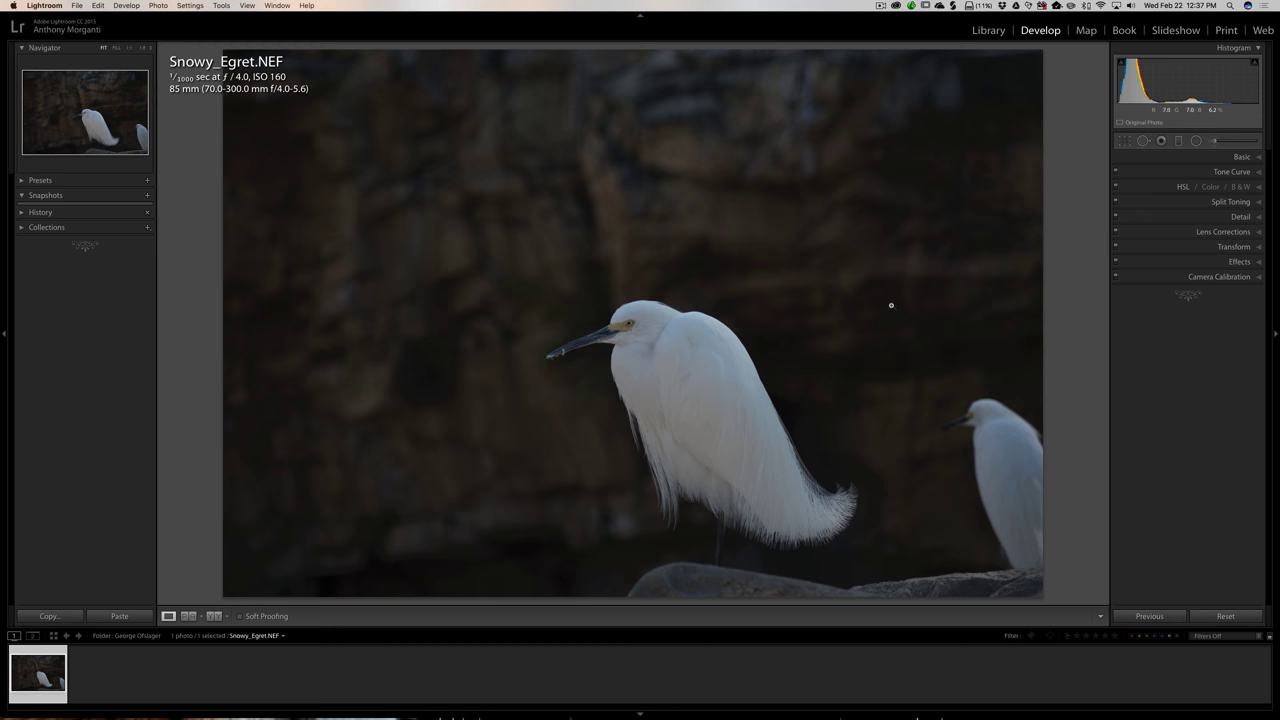
Enable lens profile corrections using Make Nikon and the AF-P NIKKOR 70-300mm f/4.5-6.3G ED profile
left_click(1255, 232)
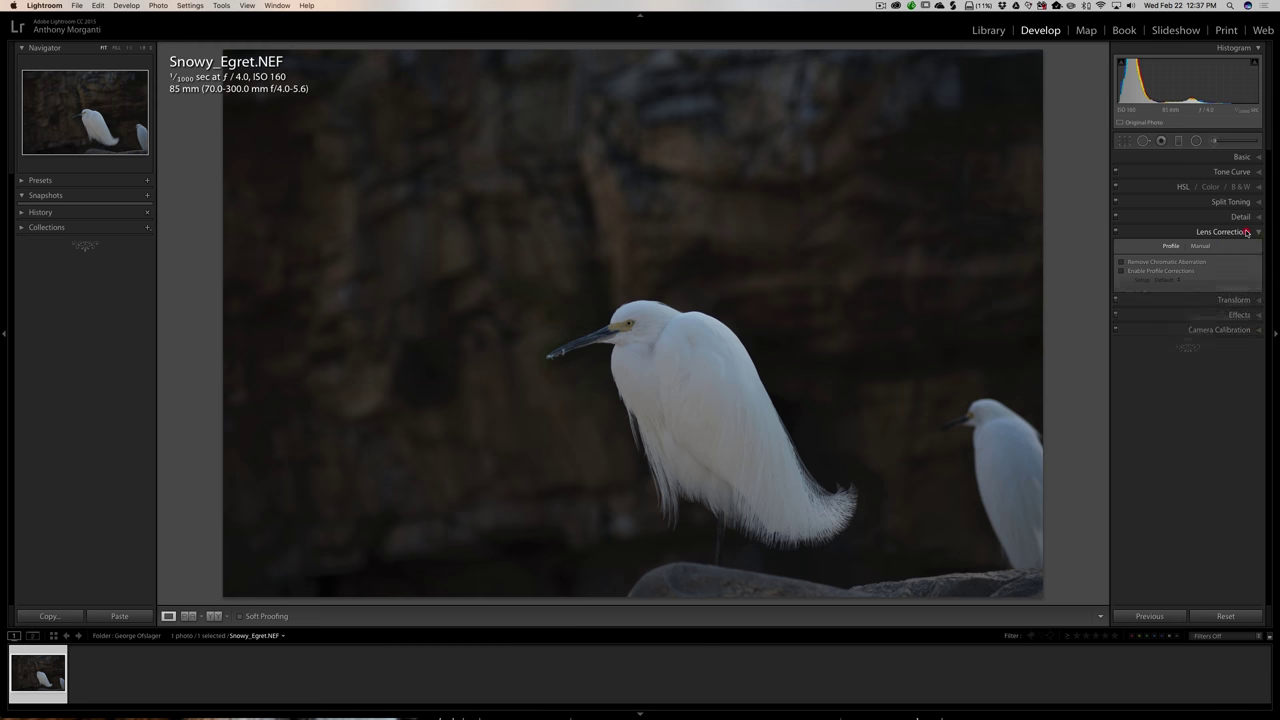
left_click(1122, 270)
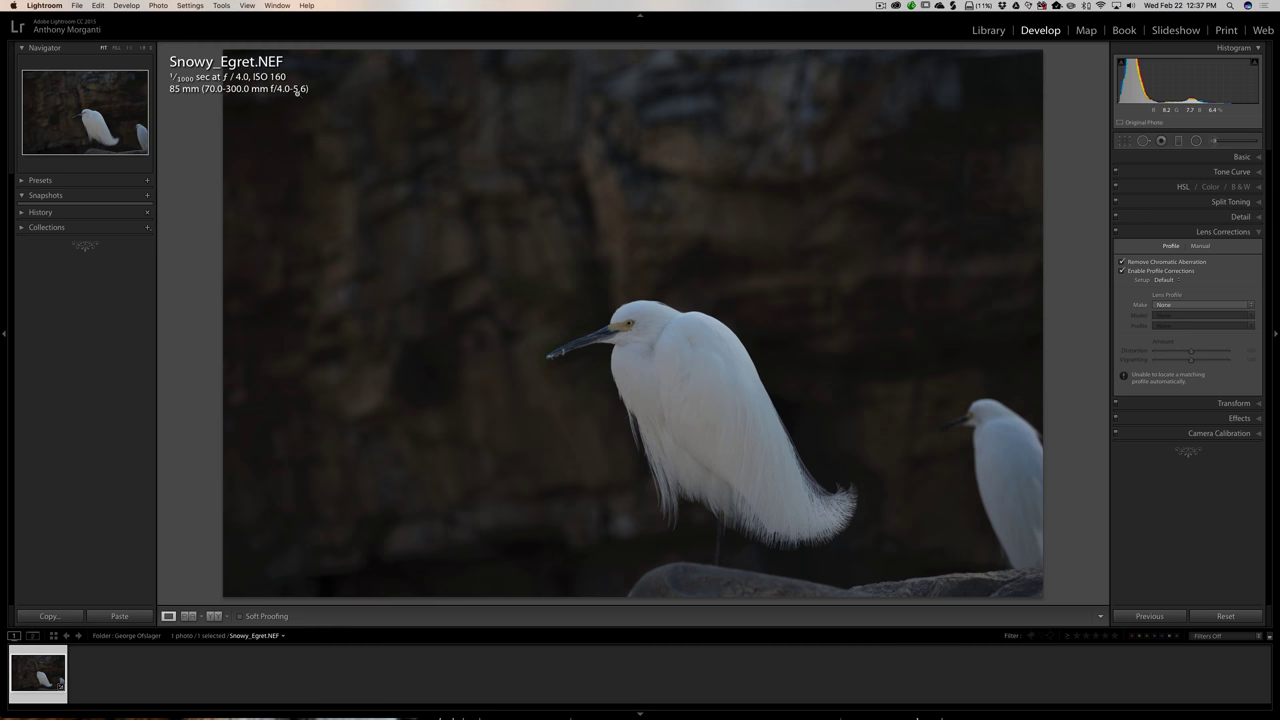
left_click(1168, 305)
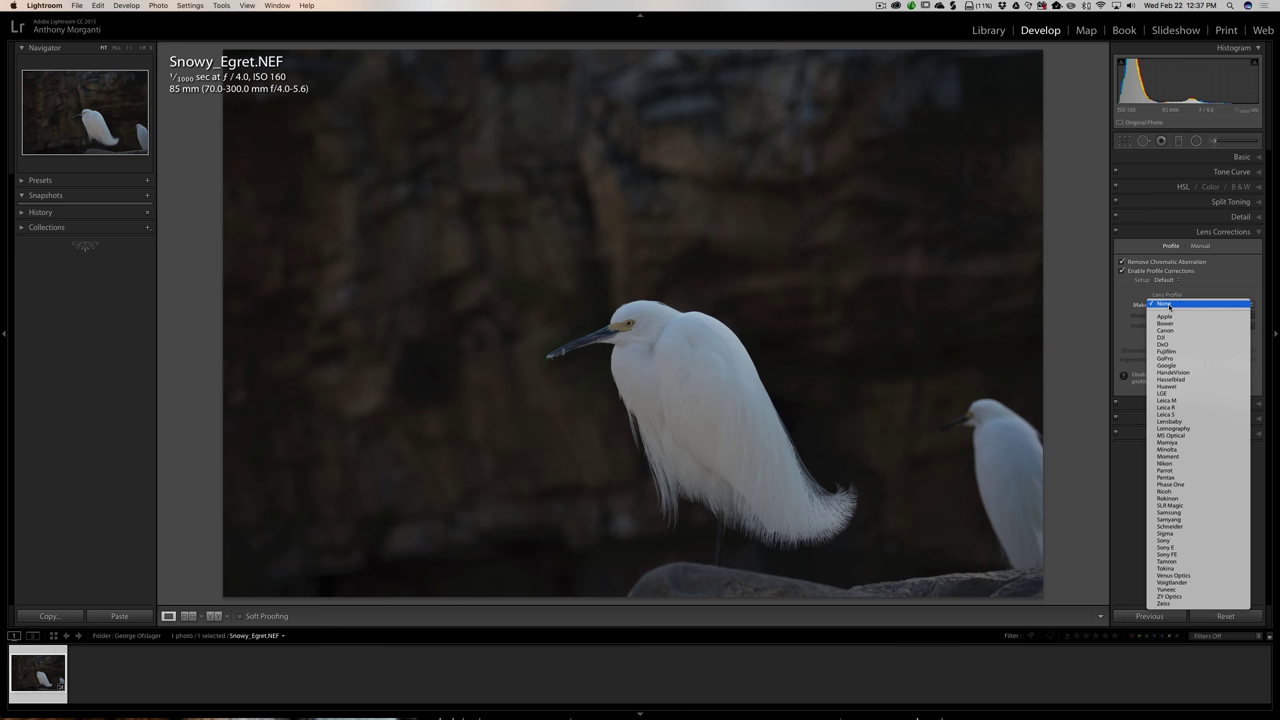
left_click(1179, 464)
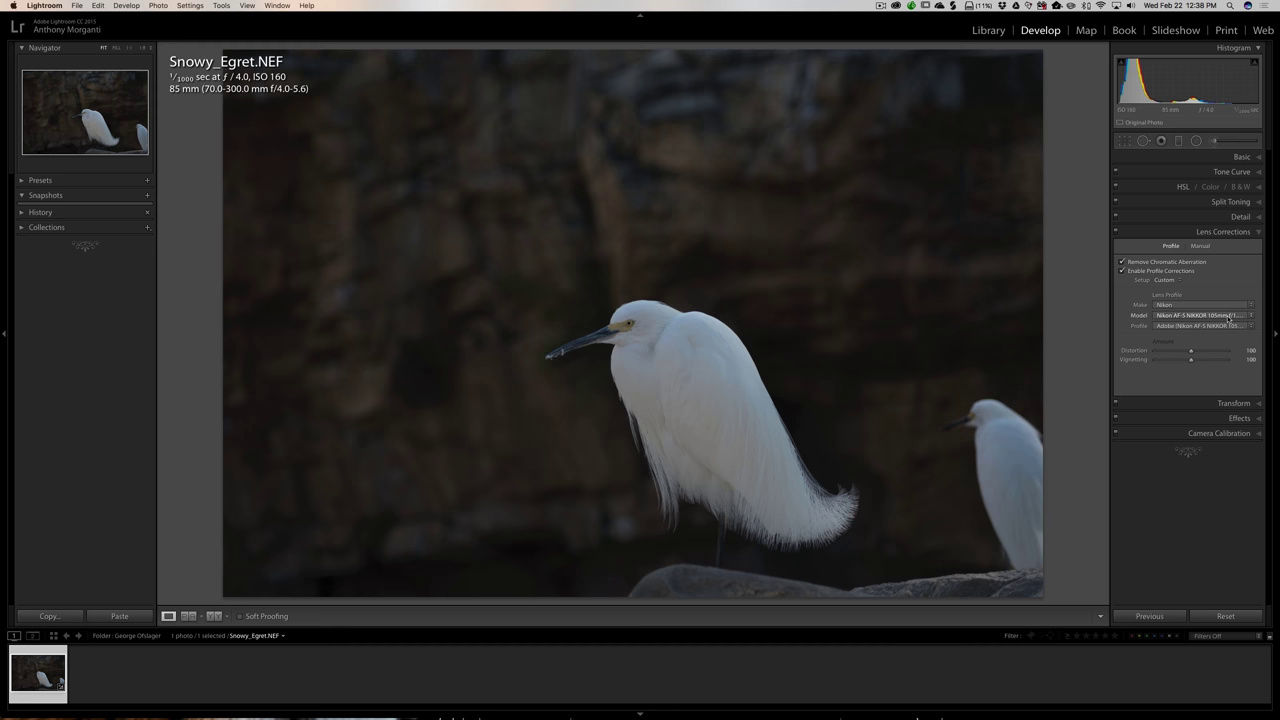
left_click(1229, 317)
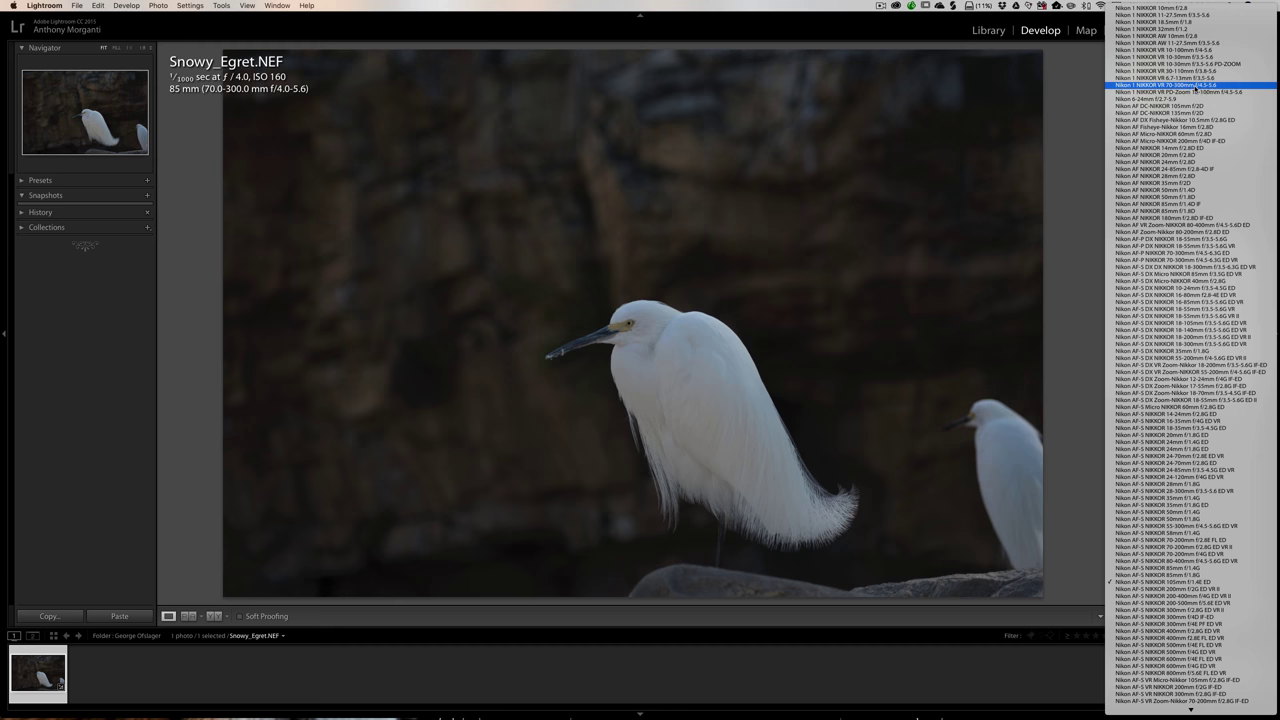
scroll(1181, 90, "down", 1)
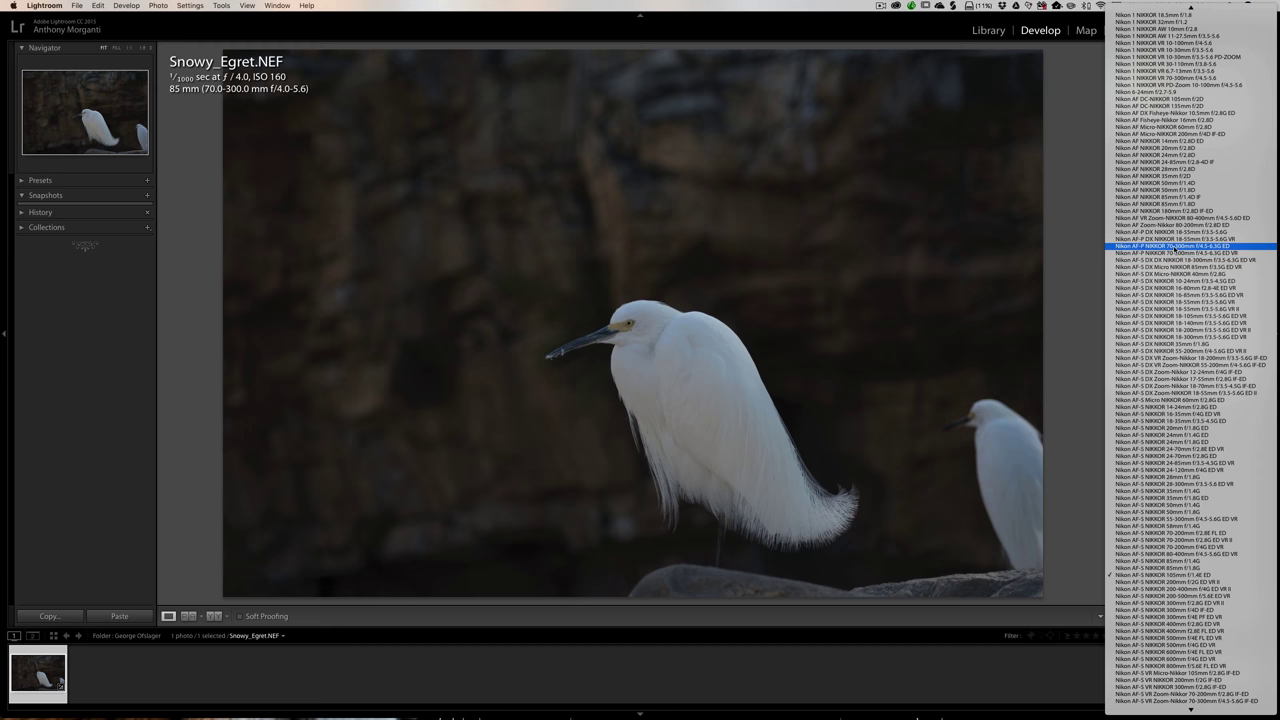
left_click(1172, 246)
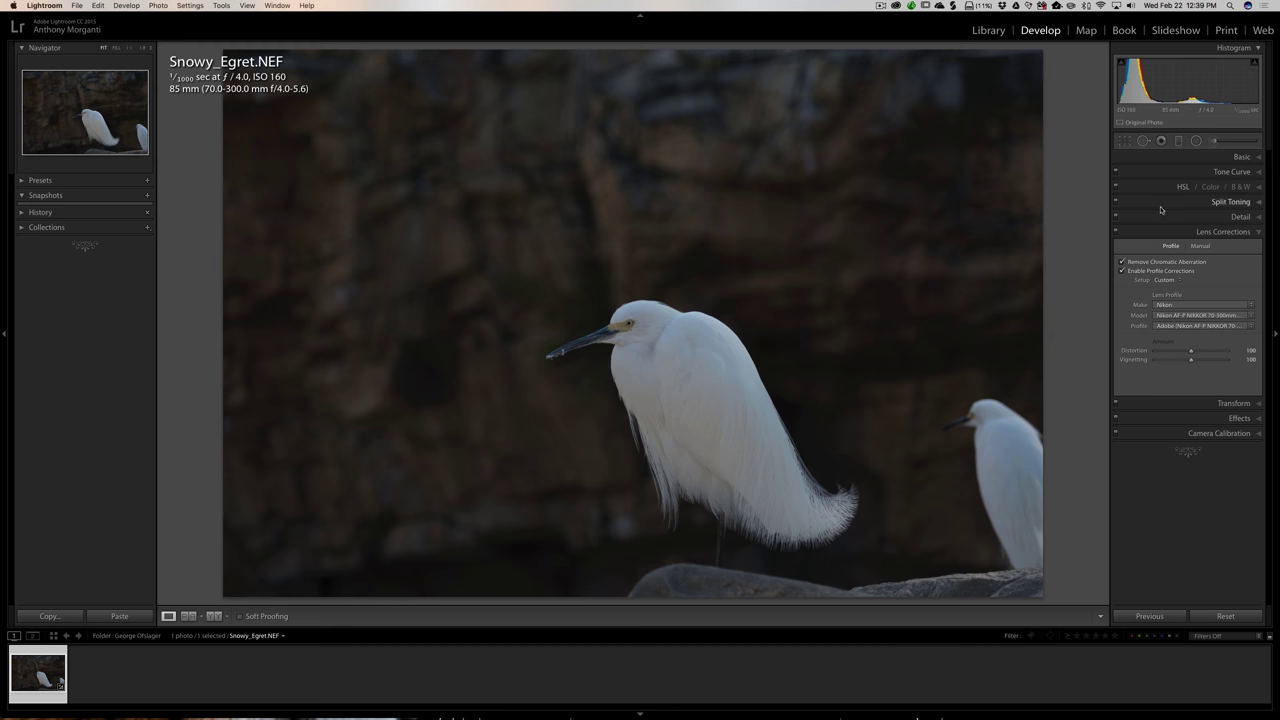
Crop in from the top with the aspect ratio unlocked, framing only the main egret
left_click(1195, 232)
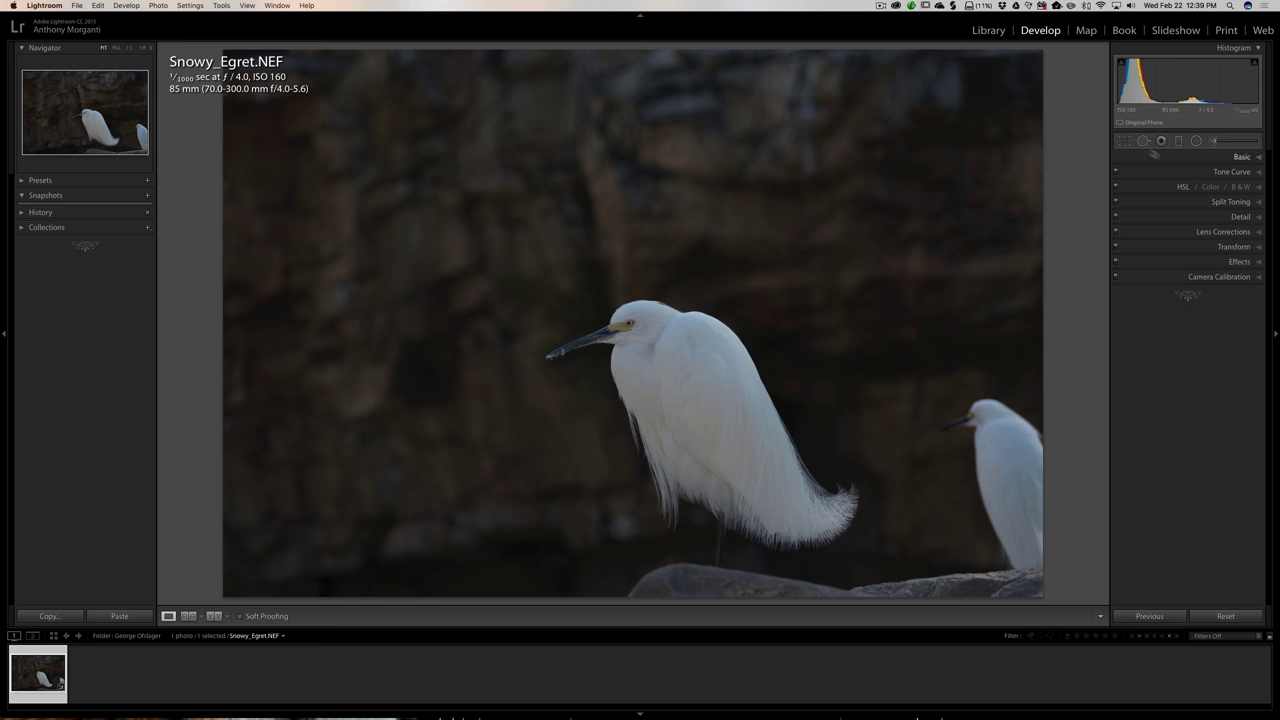
left_click(1124, 141)
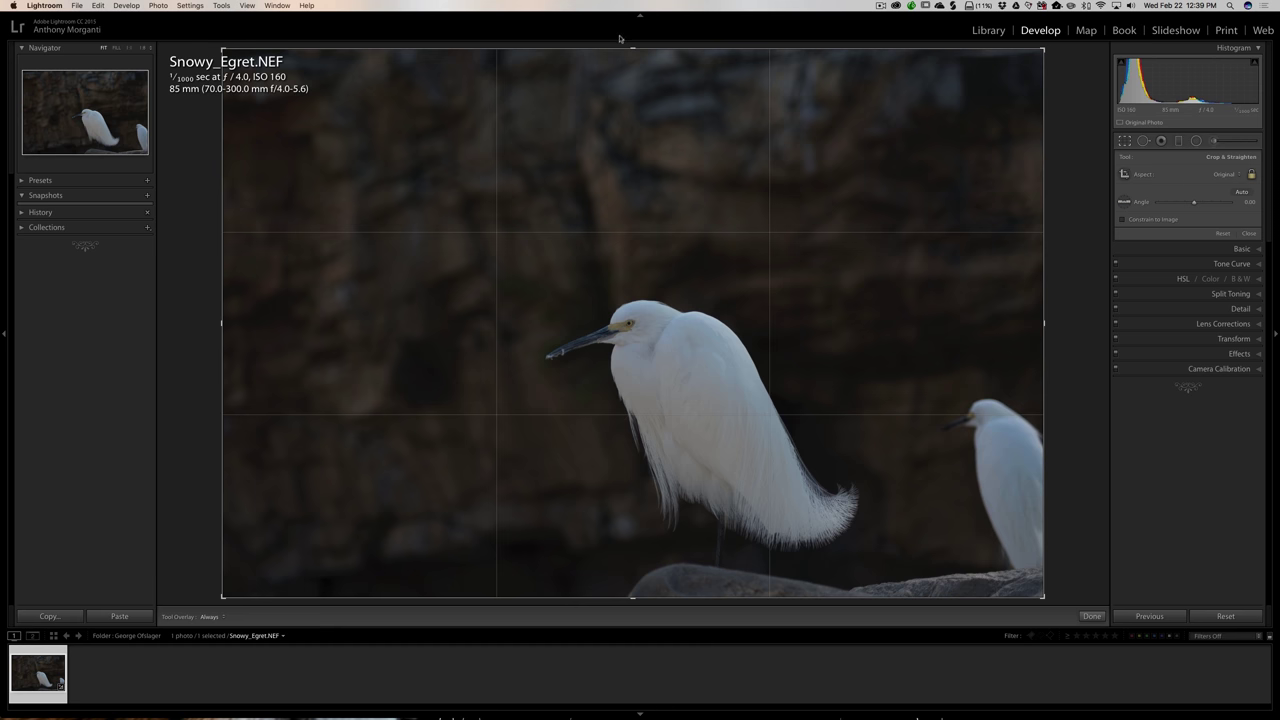
left_click_drag(632, 48, 632, 140)
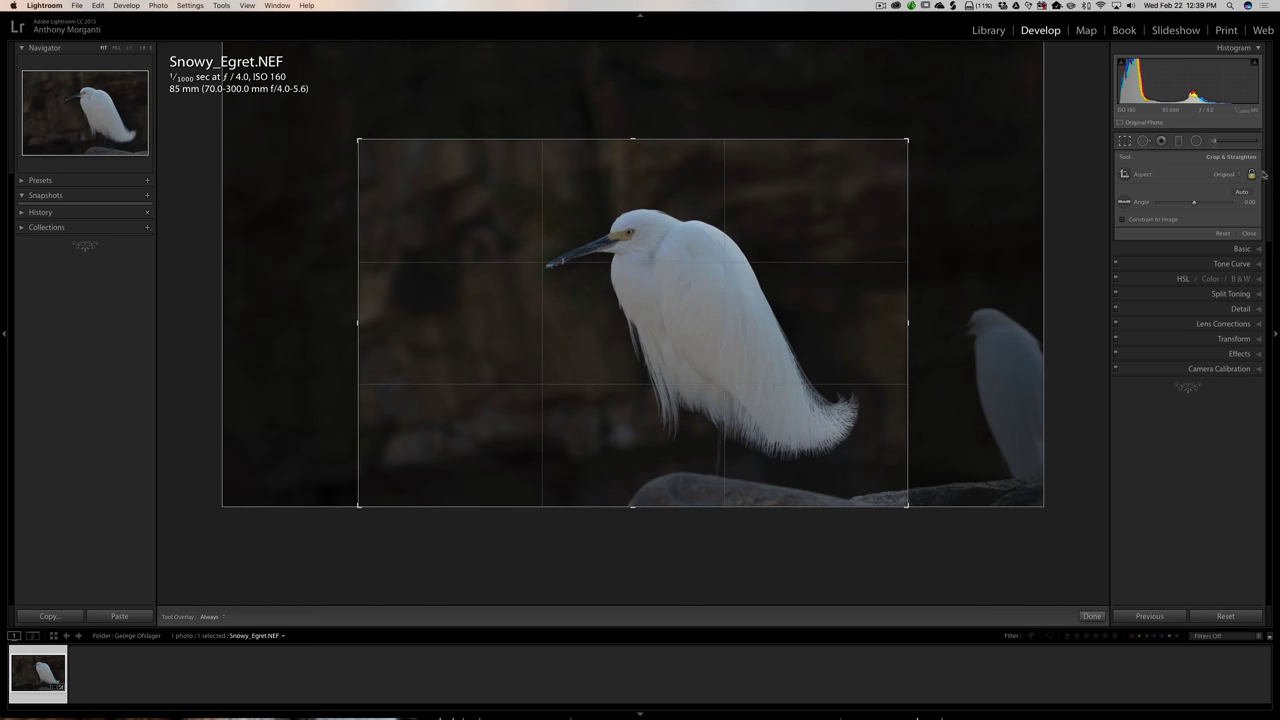
left_click(1251, 174)
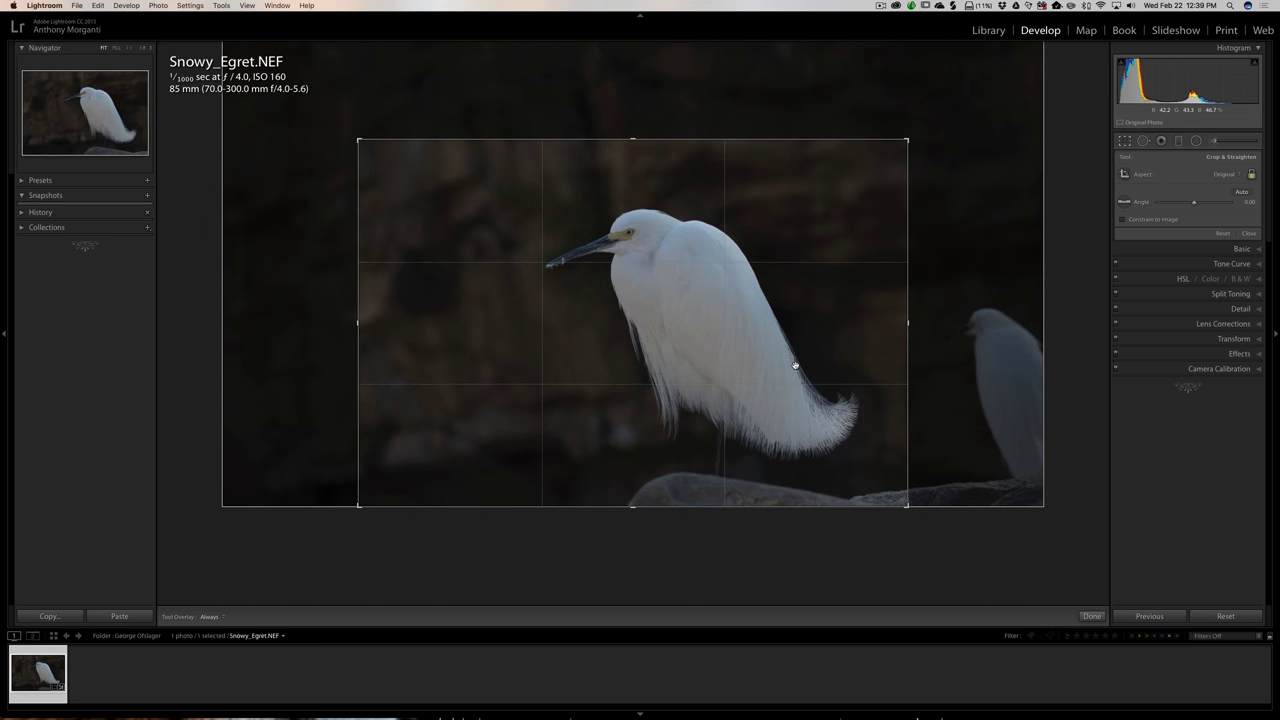
left_click_drag(631, 139, 633, 118)
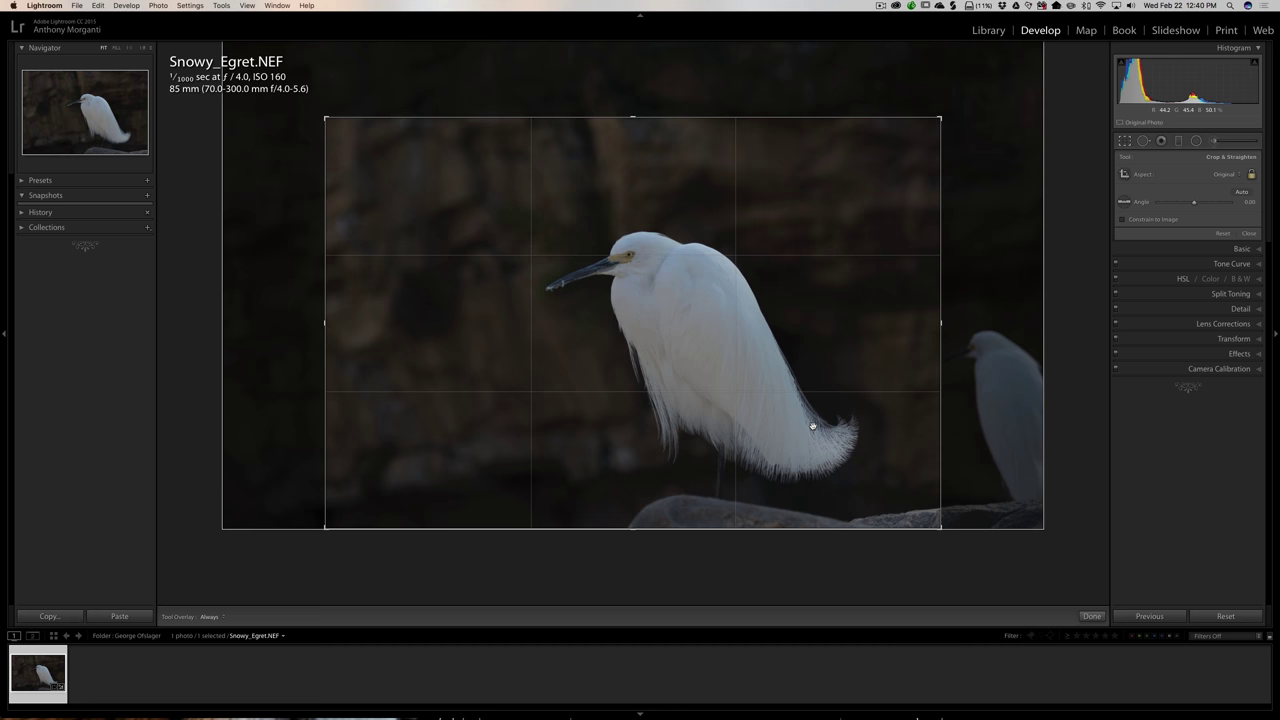
key("Return")
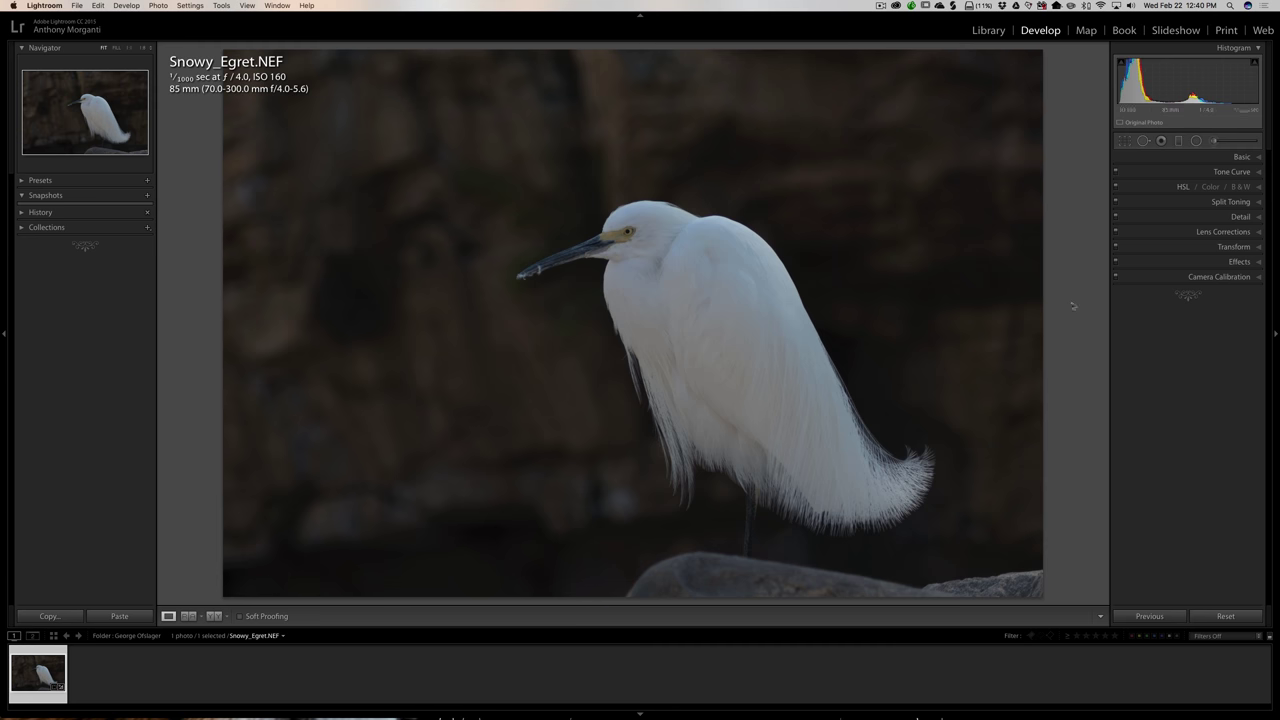
Expand the Basic panel, then bring up a Finder window from the Dock
left_click(1241, 158)
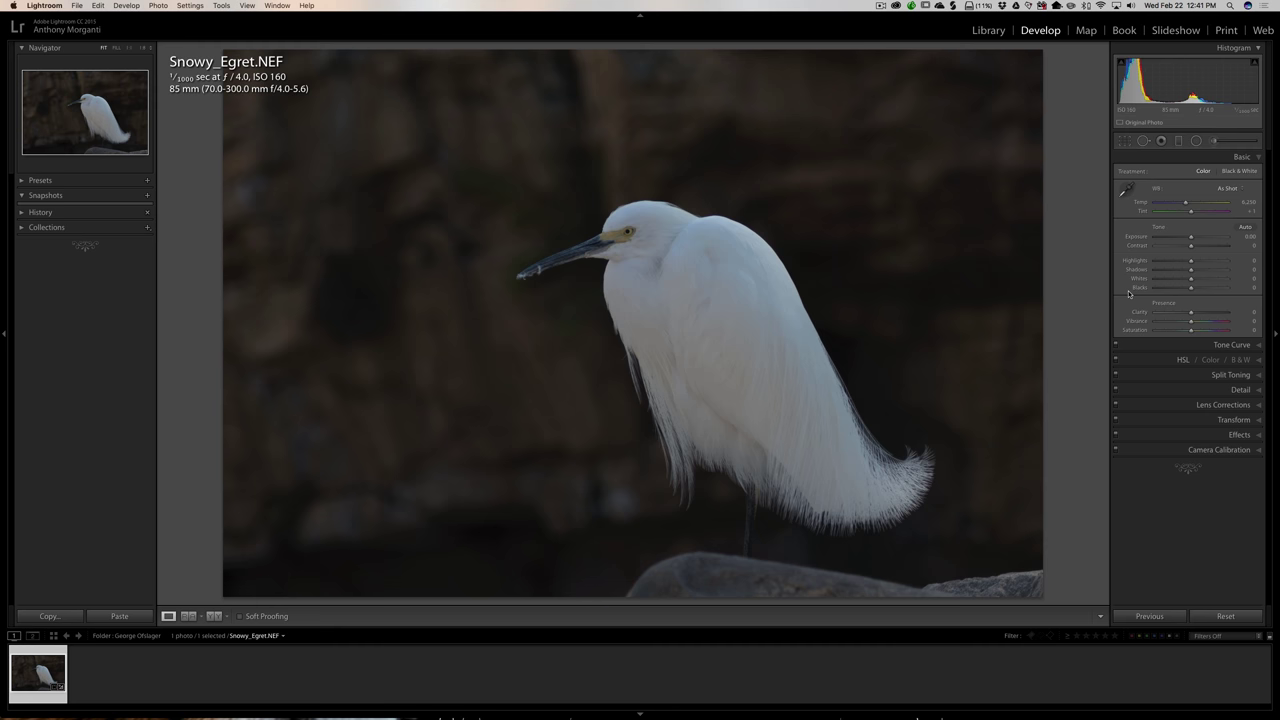
mouse_move(214, 706)
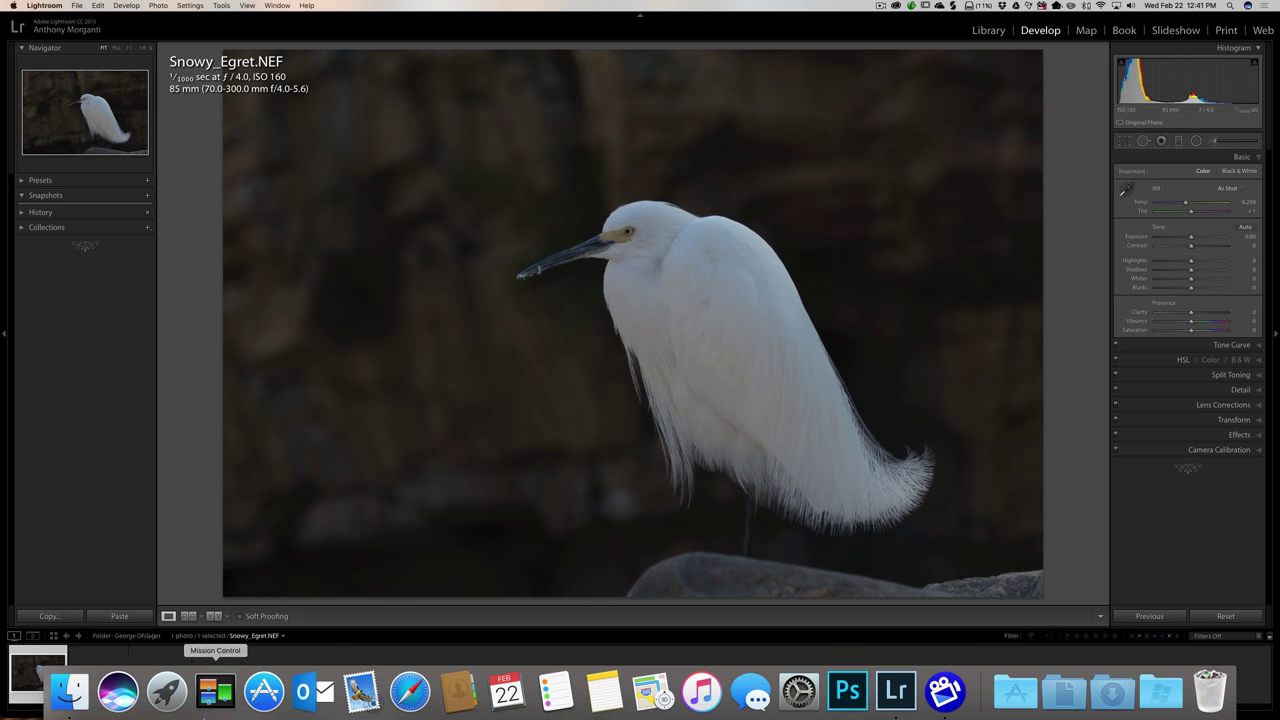
left_click(67, 700)
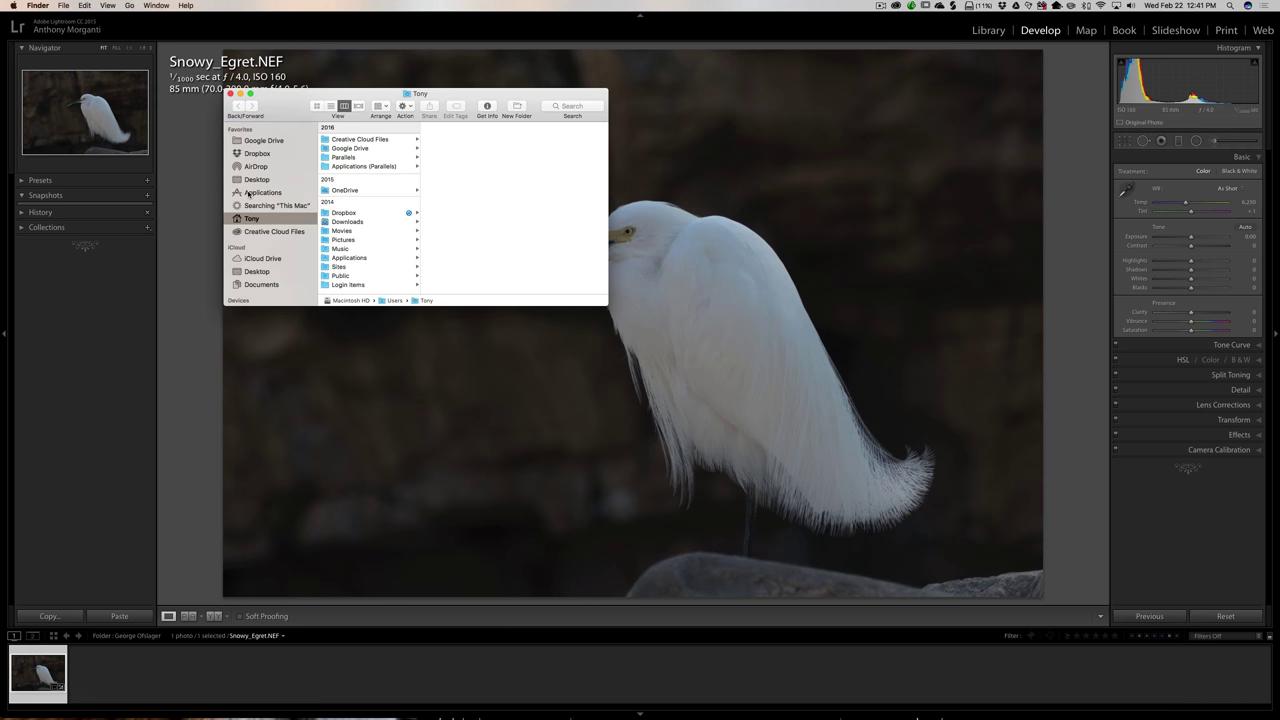
Open Eagle-8.jpg from the Desktop in Preview
left_click(256, 179)
left_click(345, 136)
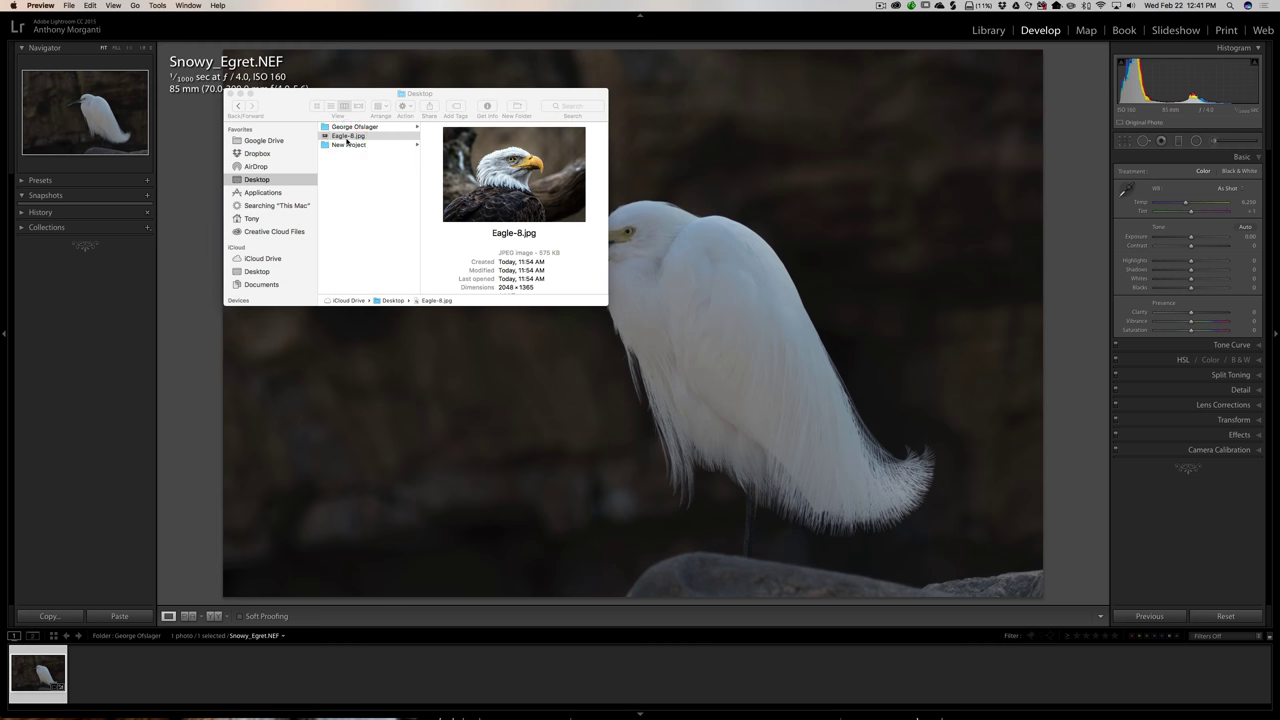
double_click(345, 137)
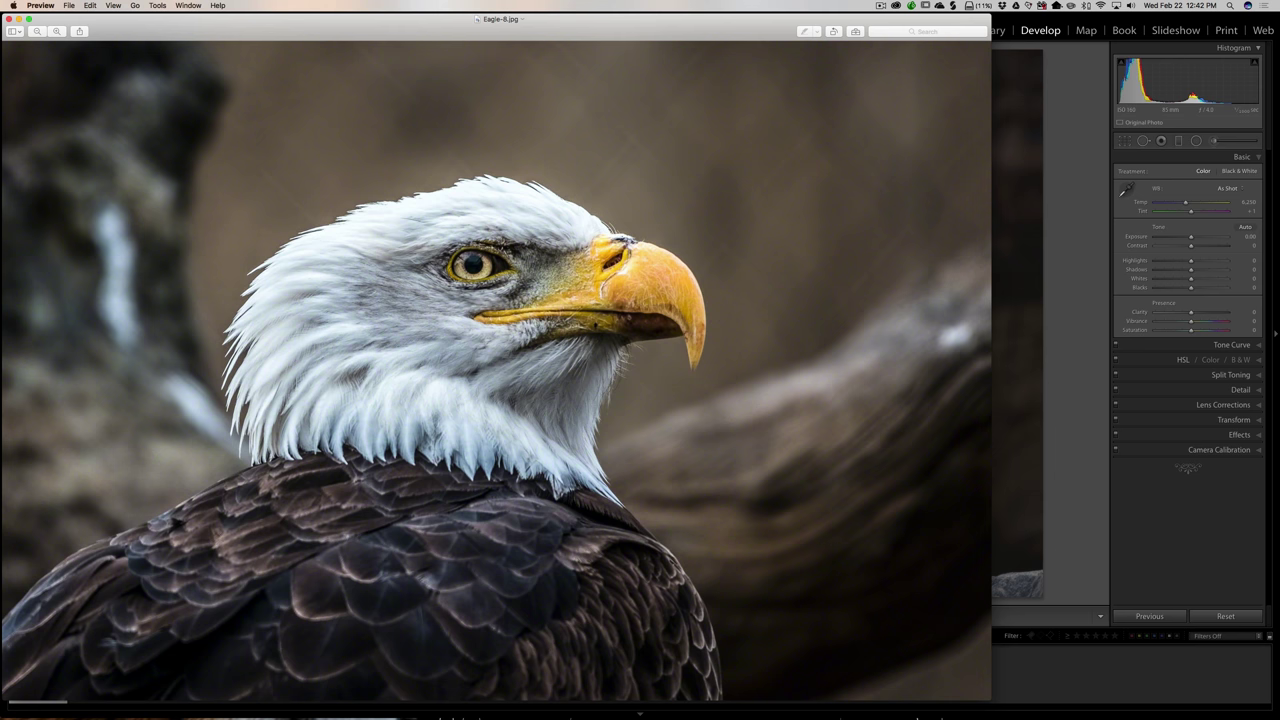
Close Preview and Finder, then return the egret photo's Exposure to 0.00
left_click(9, 18)
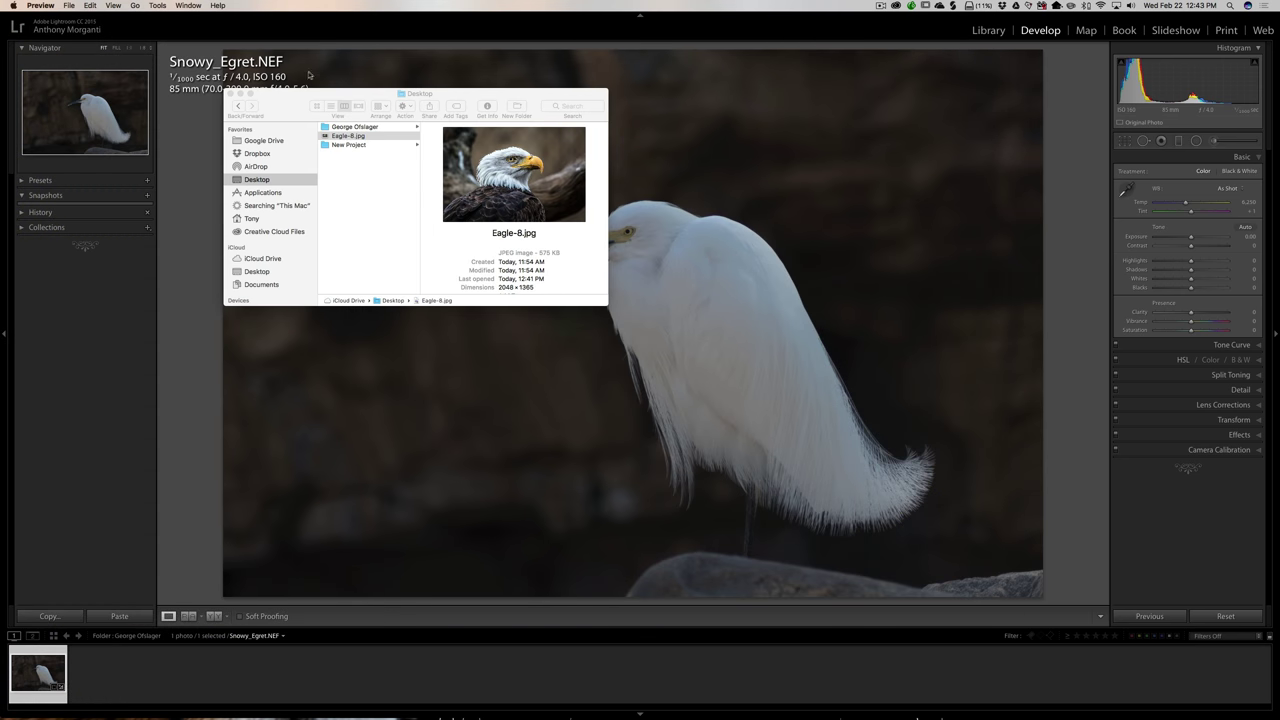
left_click(228, 94)
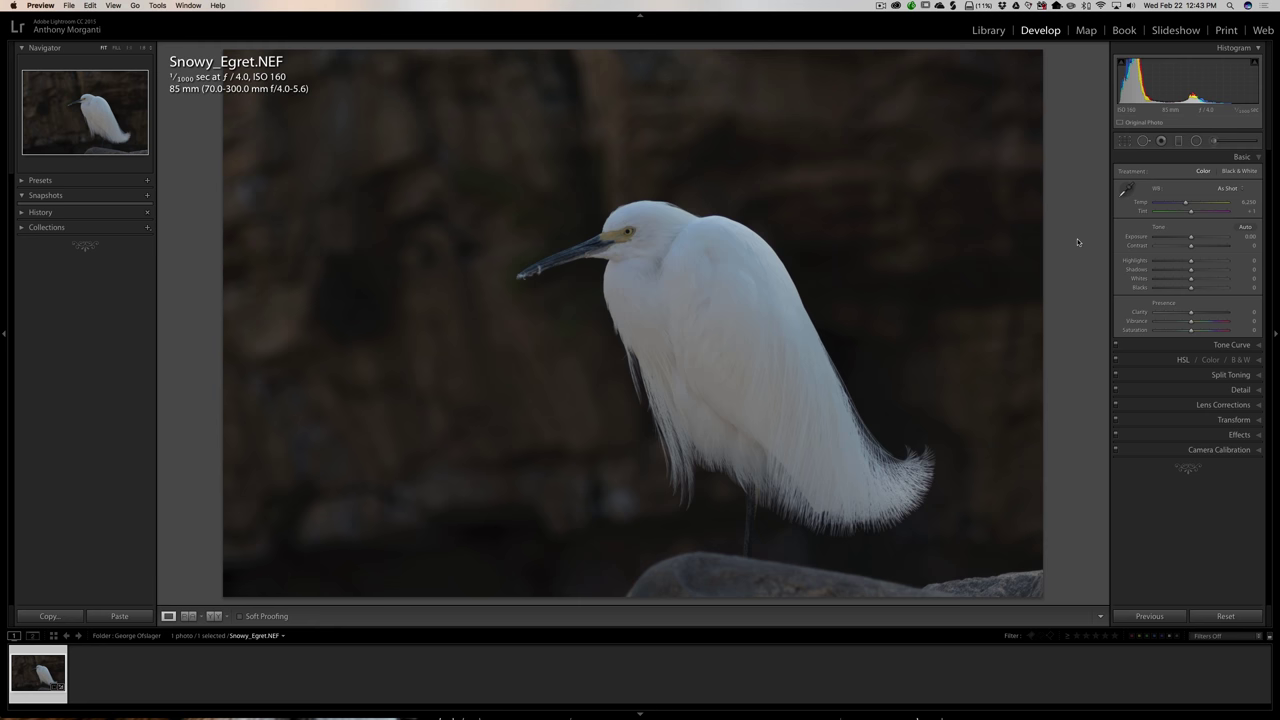
left_click(1196, 240)
left_click_drag(1196, 240, 1205, 238)
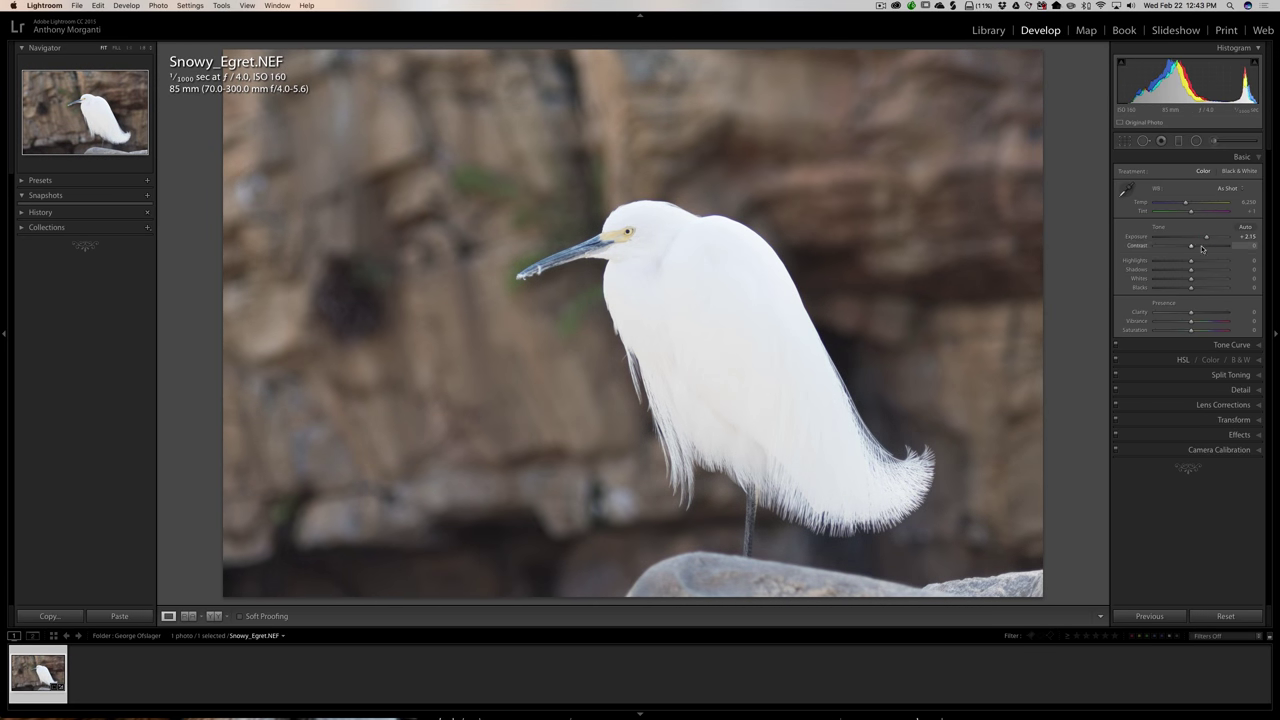
left_click(1136, 237)
double_click(1136, 237)
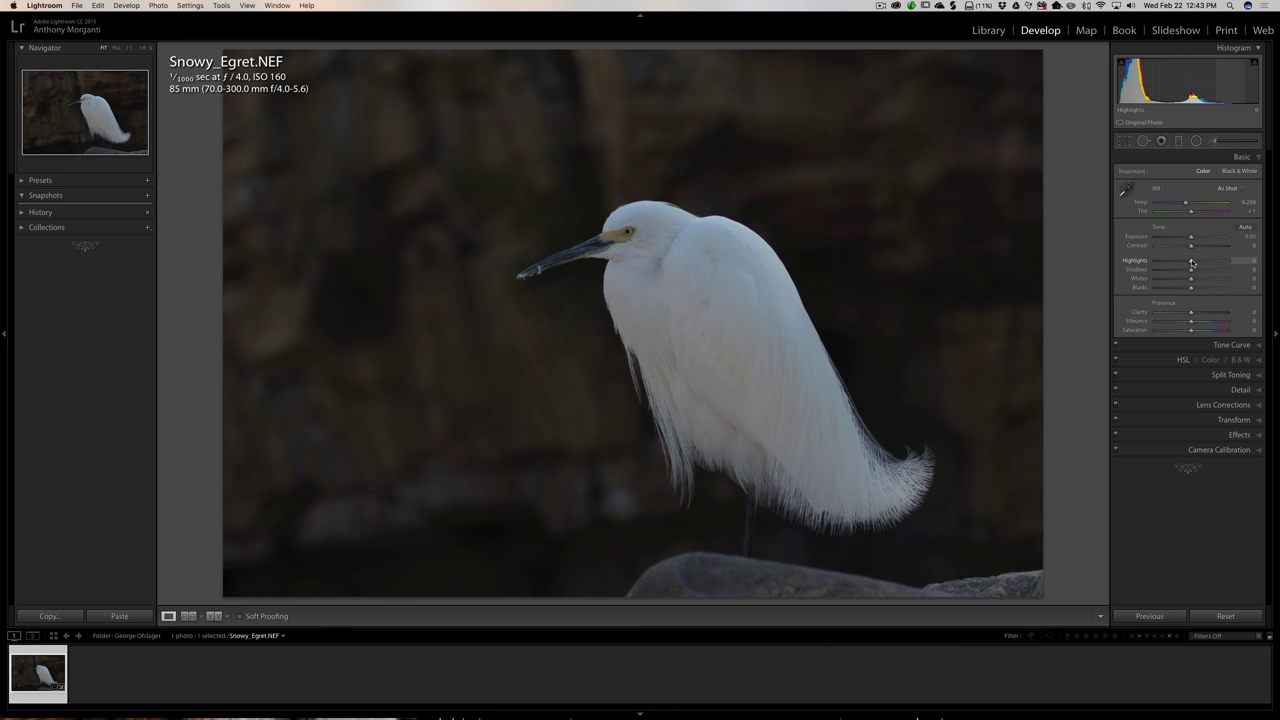
Set Highlights to -100, Shadows to +100 and Vibrance to about +10
left_click_drag(1191, 262, 1125, 264)
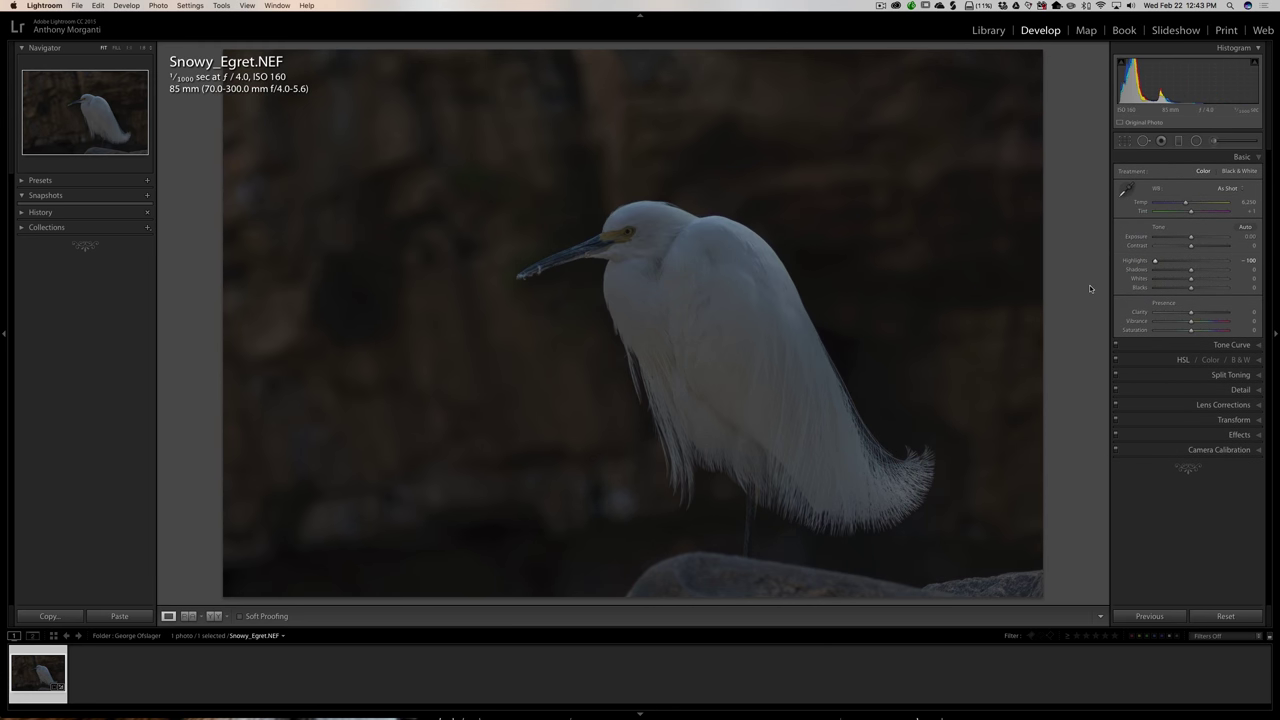
left_click_drag(1191, 272, 1268, 278)
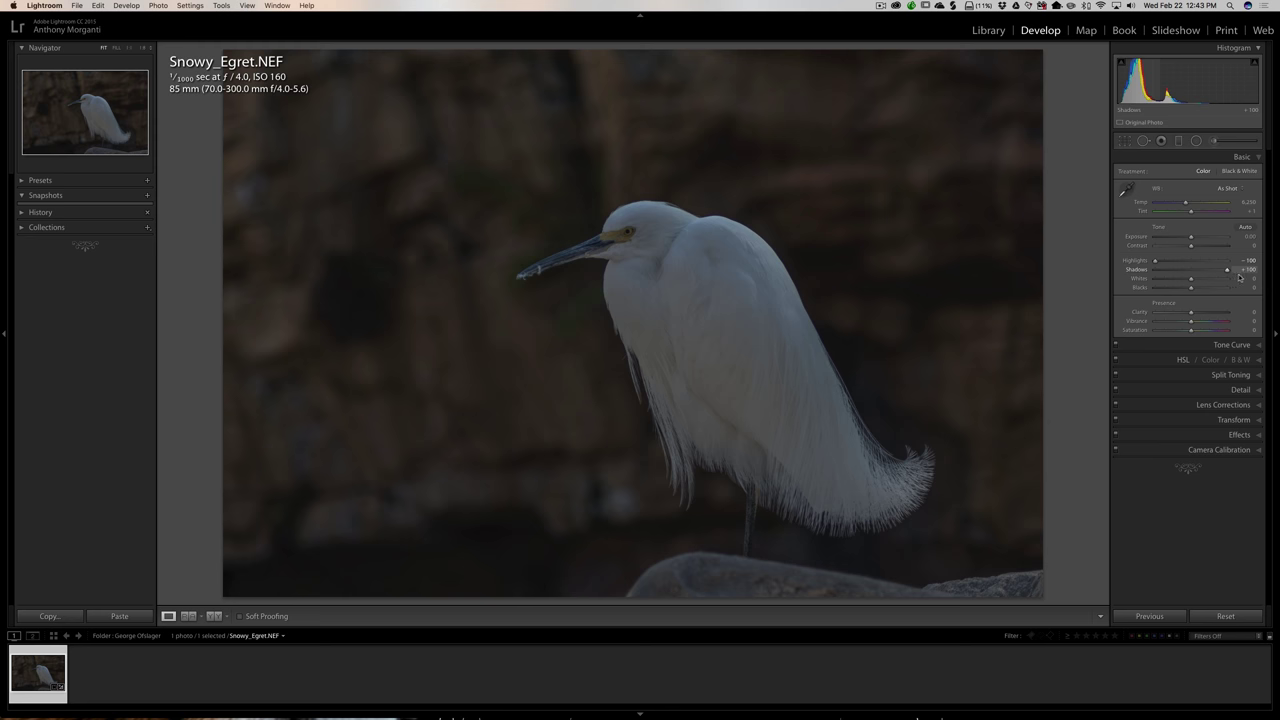
left_click(1232, 268)
left_click_drag(1193, 324, 1197, 324)
Apply the Medium Contrast point curve in Tone Curve and reopen the Basic panel
left_click(1220, 345)
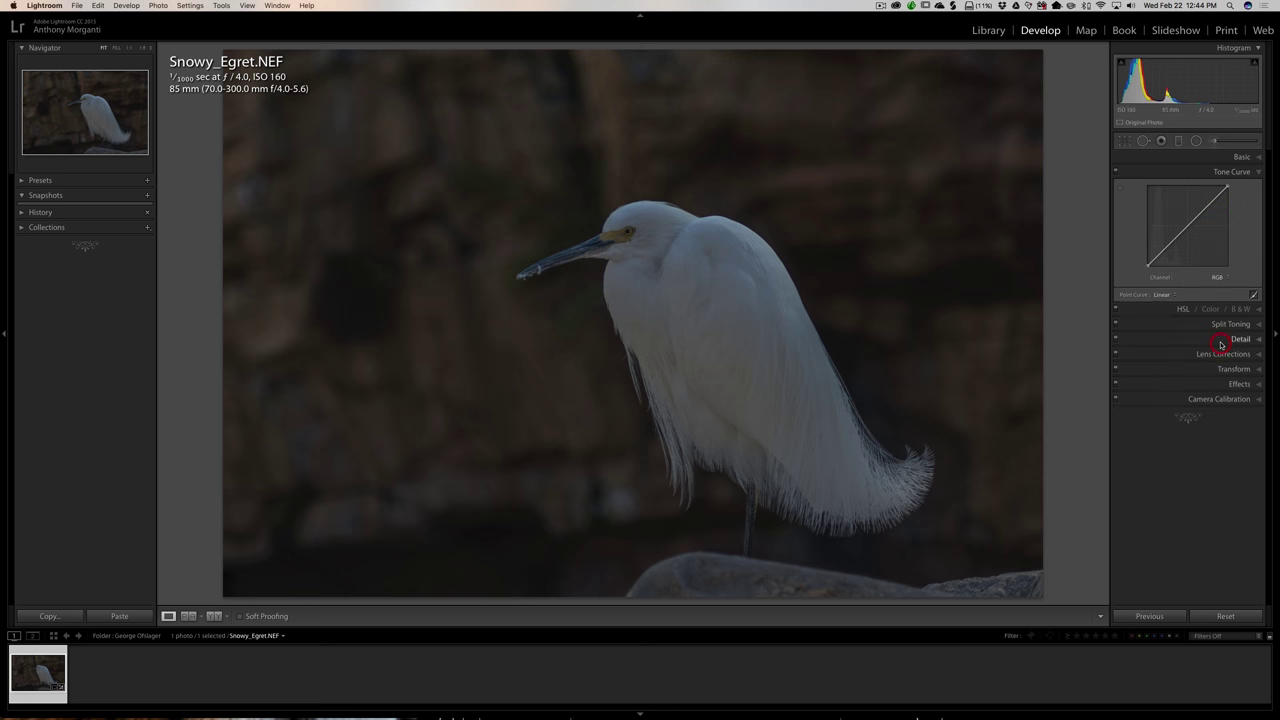
left_click(1177, 295)
left_click(1175, 304)
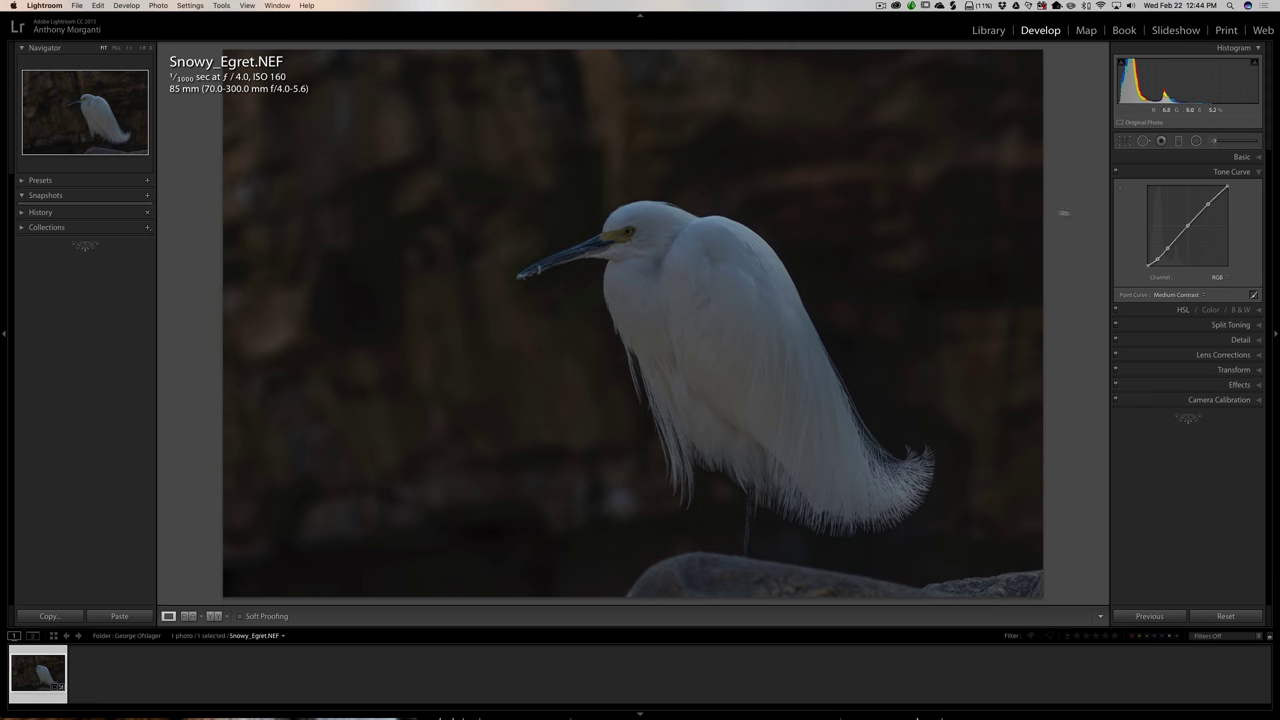
left_click(1241, 157)
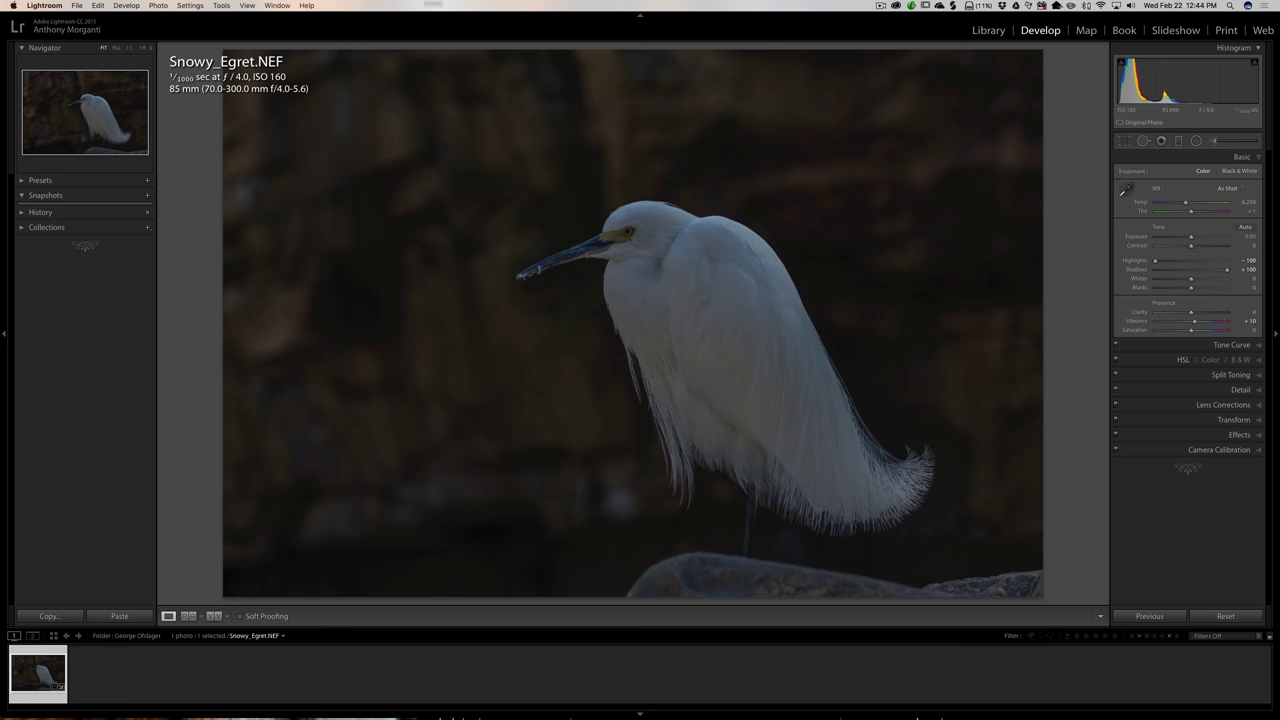
Auto-set Whites to +64 and Blacks to -18 with Shift+double-clicks on their labels
double_click(1138, 279, "shift")
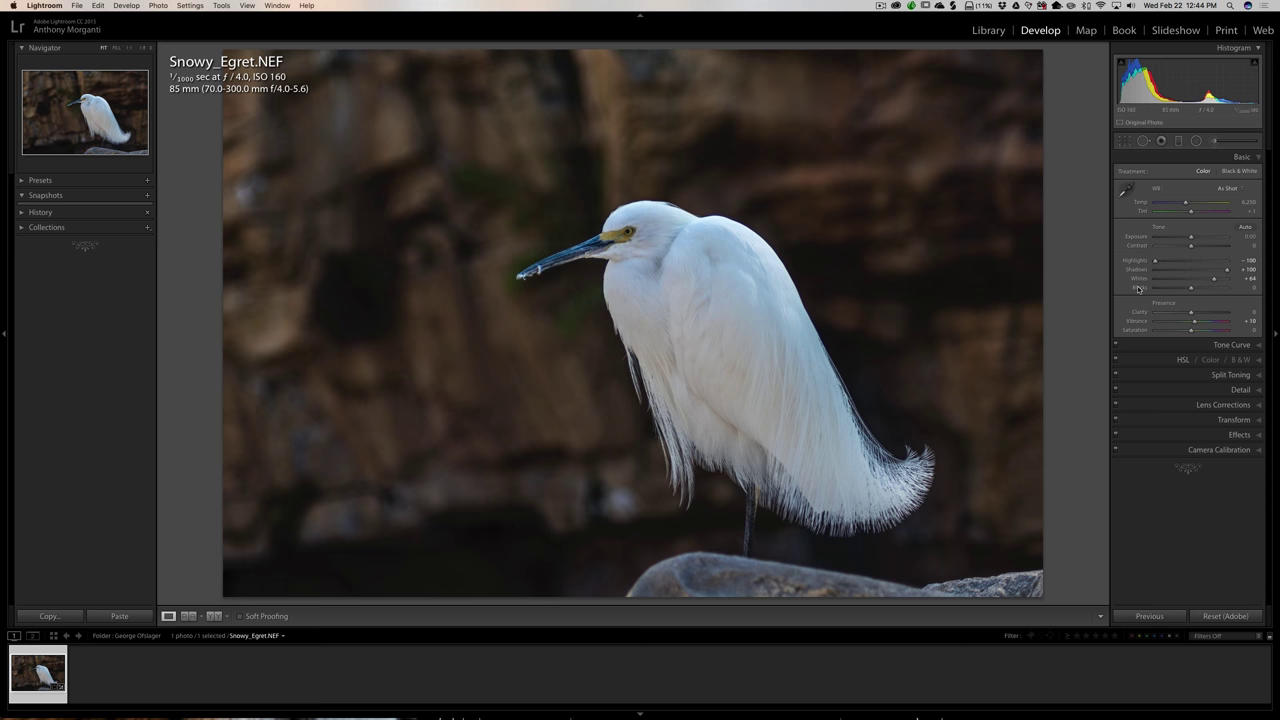
key("shift")
double_click(1138, 288, "shift")
left_click_drag(1151, 261, 1194, 263)
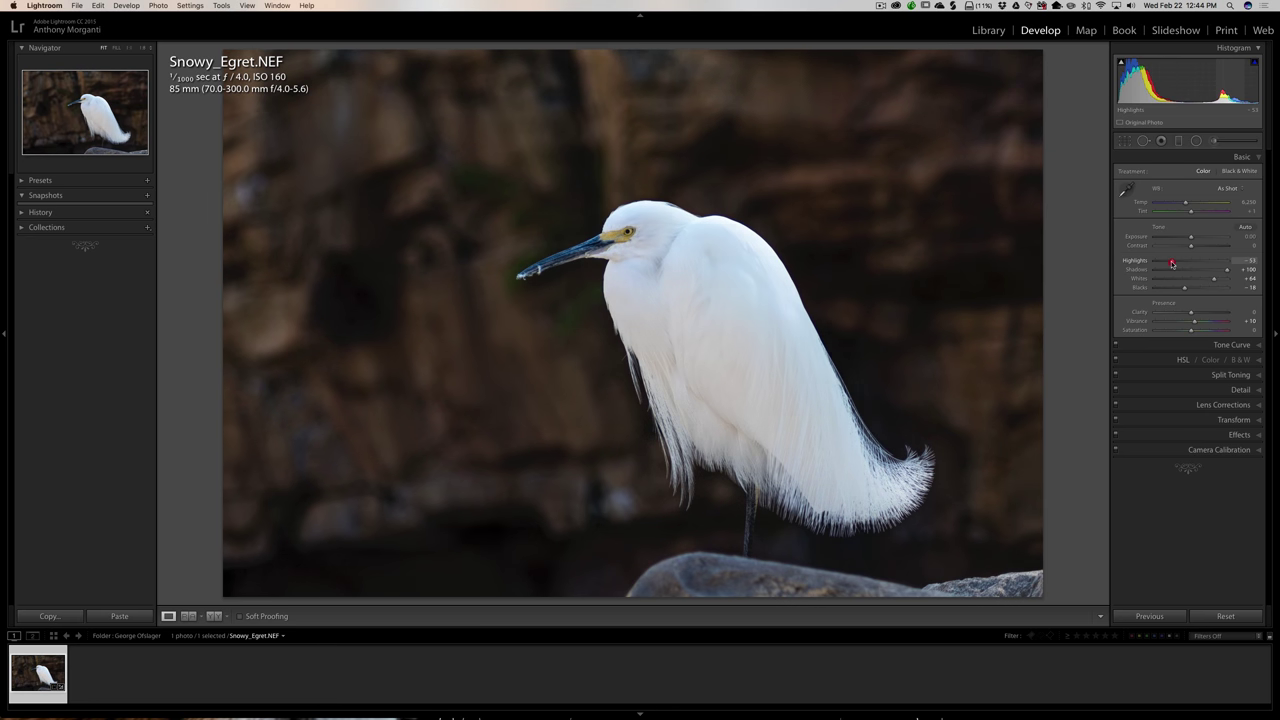
left_click_drag(1172, 263, 1141, 262)
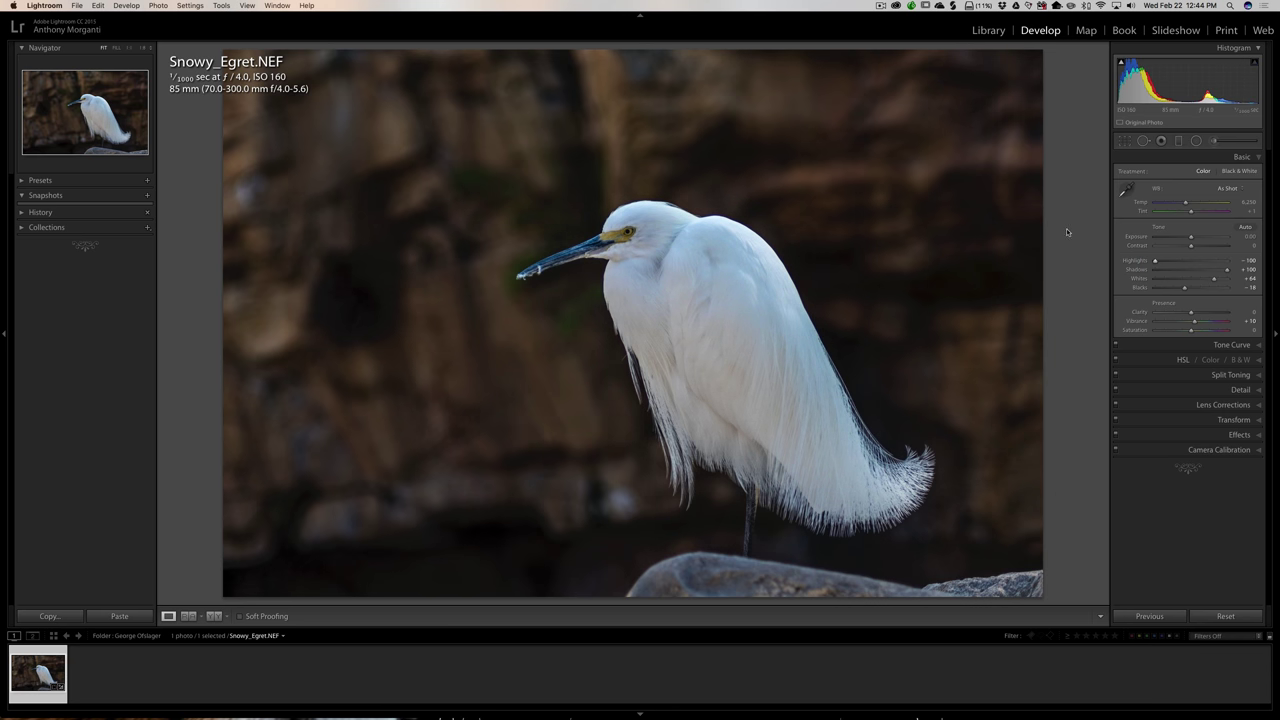
Set up an Adjustment Brush with reset effects and Exposure 0.44, hiding the edit pins
left_click(1241, 157)
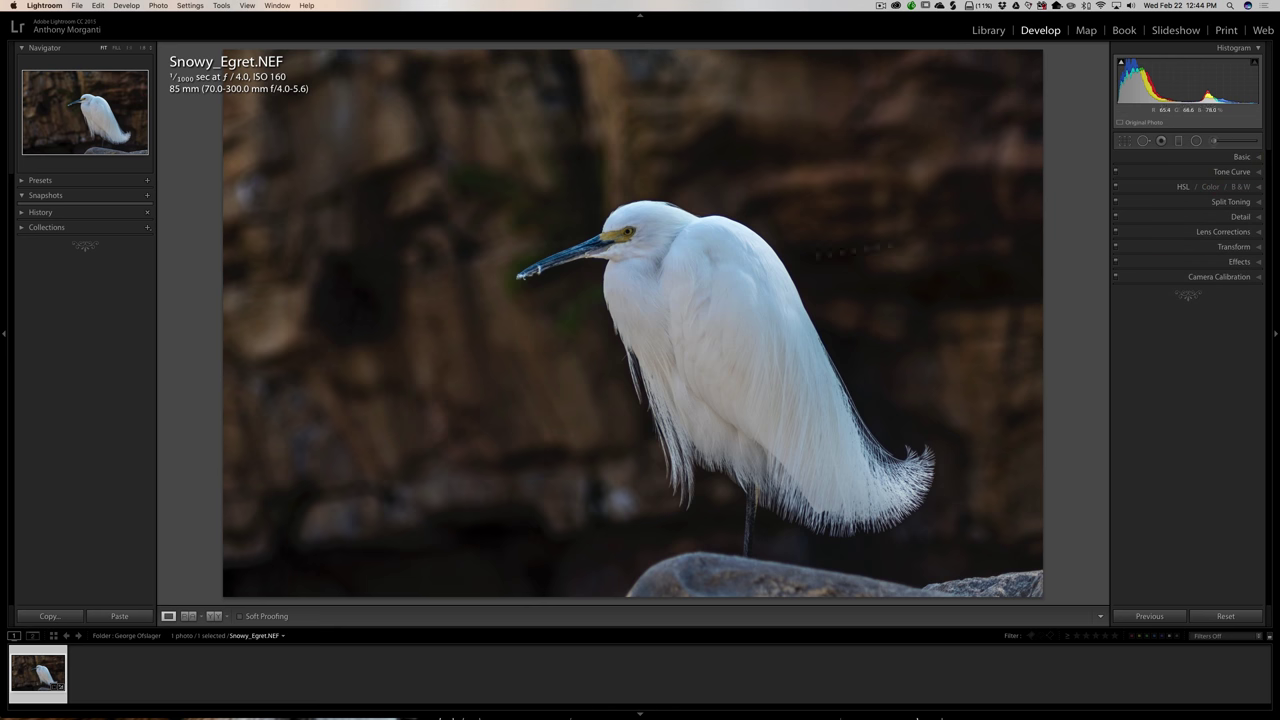
left_click(1213, 140)
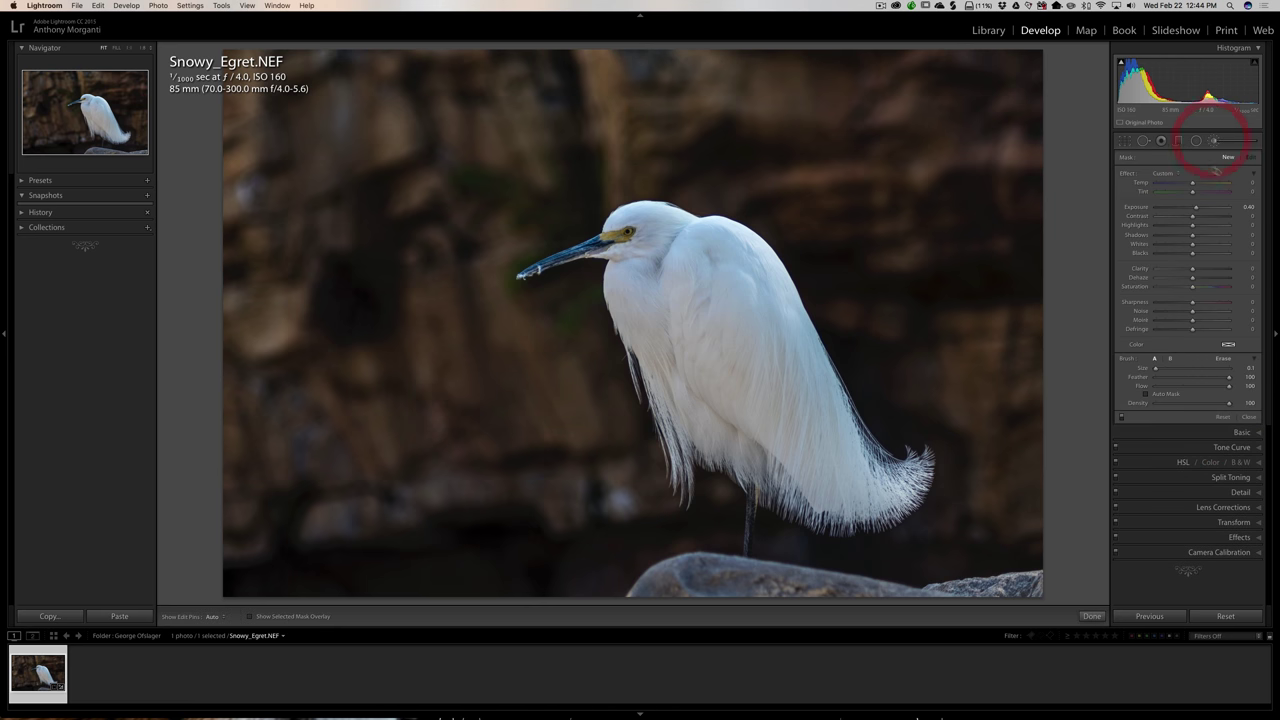
double_click(1127, 174)
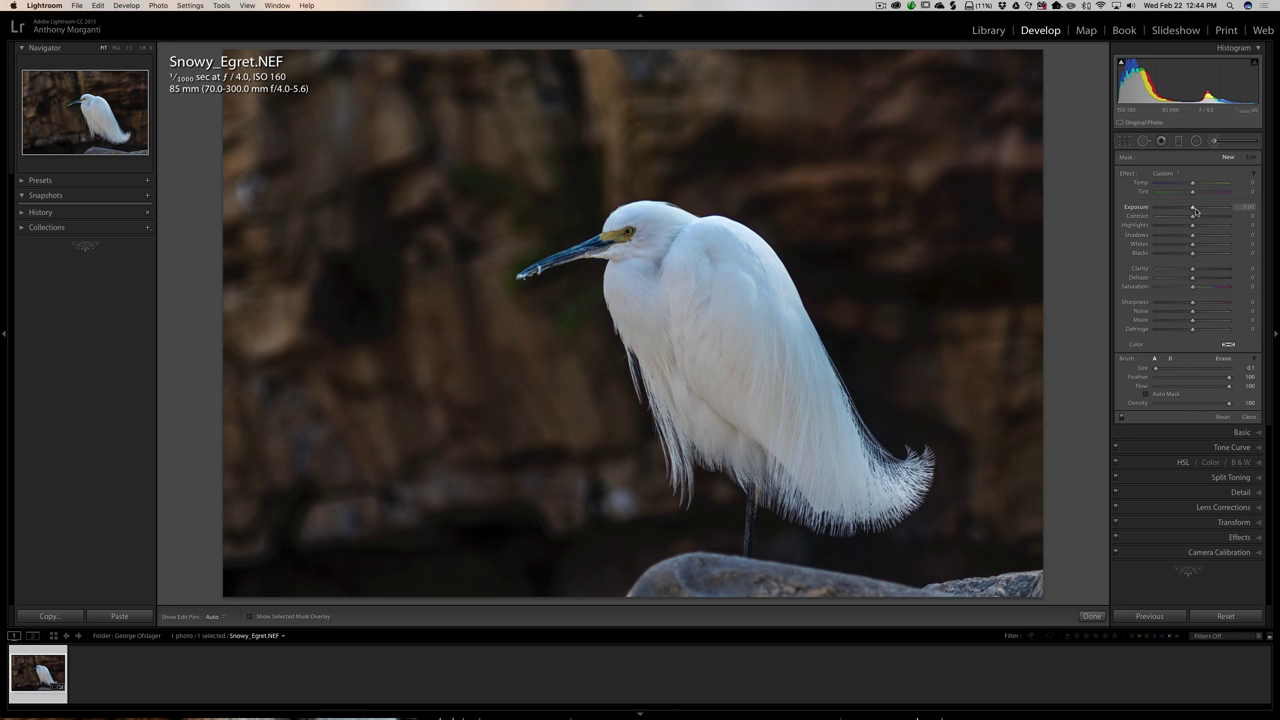
left_click_drag(1192, 208, 1196, 209)
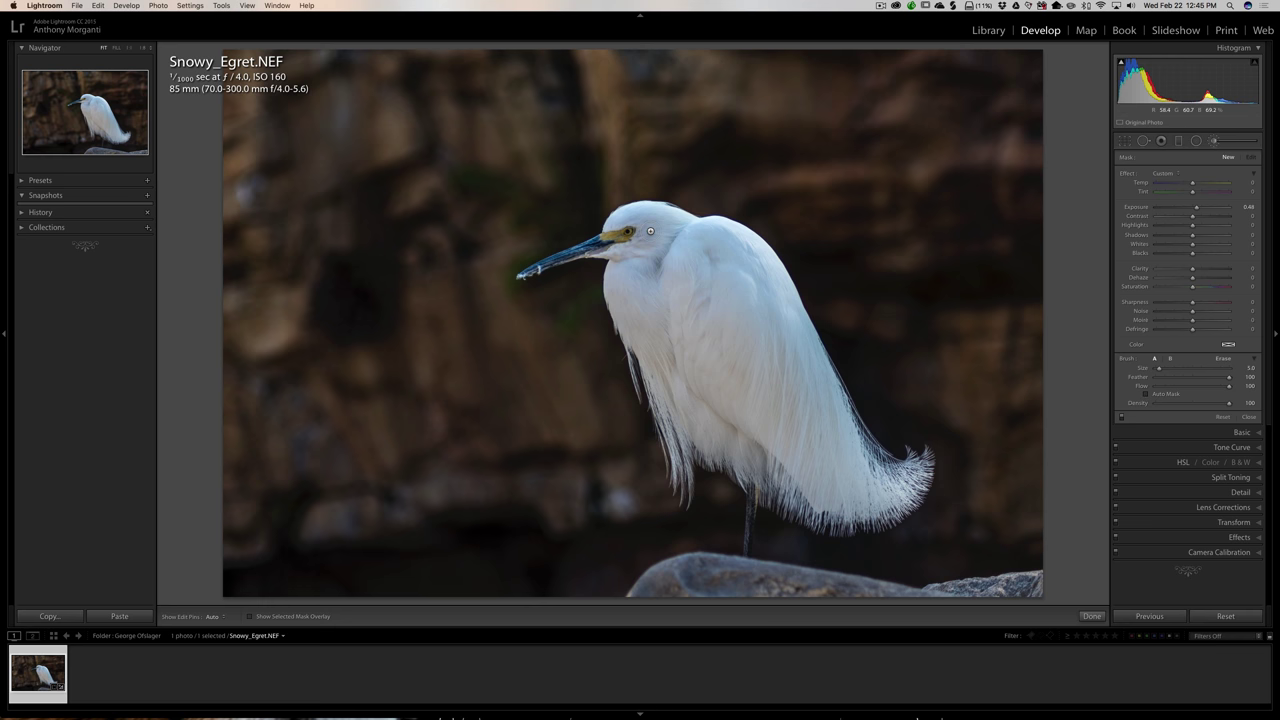
key("h")
key("o")
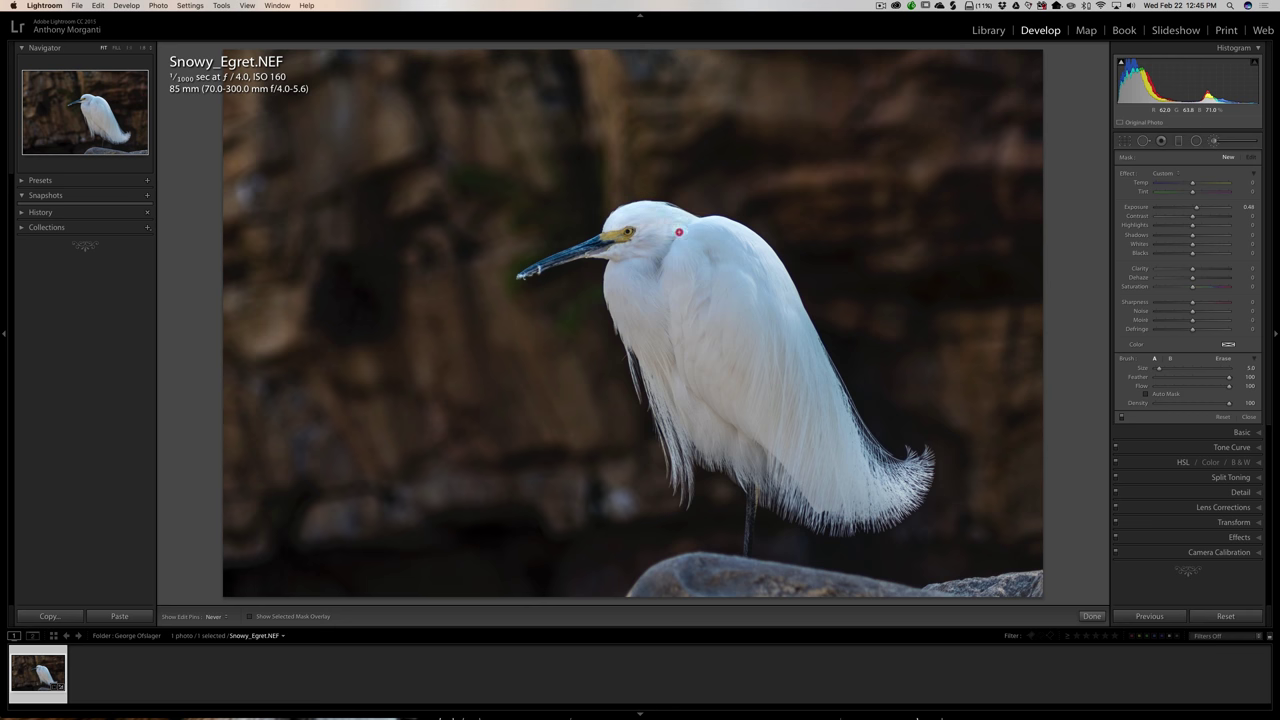
Paint the 0.44-exposure brush stroke over the egret's eye area
mouse_move(740, 256)
left_mouse_down()
mouse_move(783, 303)
mouse_move(737, 309)
mouse_move(713, 261)
mouse_move(645, 242)
mouse_move(621, 282)
mouse_move(623, 248)
mouse_move(645, 285)
mouse_move(656, 255)
mouse_move(662, 294)
mouse_move(683, 266)
mouse_move(721, 307)
mouse_move(684, 287)
mouse_move(696, 318)
mouse_move(706, 299)
mouse_move(719, 318)
mouse_move(795, 340)
mouse_move(819, 371)
mouse_move(816, 352)
mouse_move(878, 470)
mouse_move(913, 472)
mouse_move(884, 500)
mouse_move(900, 496)
mouse_move(879, 510)
mouse_move(779, 356)
mouse_move(677, 328)
mouse_move(609, 288)
mouse_move(658, 349)
mouse_move(610, 292)
mouse_move(660, 340)
mouse_move(648, 315)
mouse_move(777, 349)
mouse_move(846, 478)
mouse_move(840, 510)
mouse_move(810, 502)
mouse_move(768, 442)
mouse_move(657, 360)
mouse_move(703, 360)
mouse_move(786, 391)
mouse_move(832, 483)
mouse_move(726, 376)
mouse_move(669, 391)
mouse_move(775, 478)
mouse_move(689, 428)
mouse_move(655, 370)
left_mouse_up()
key("h")
left_click(657, 371)
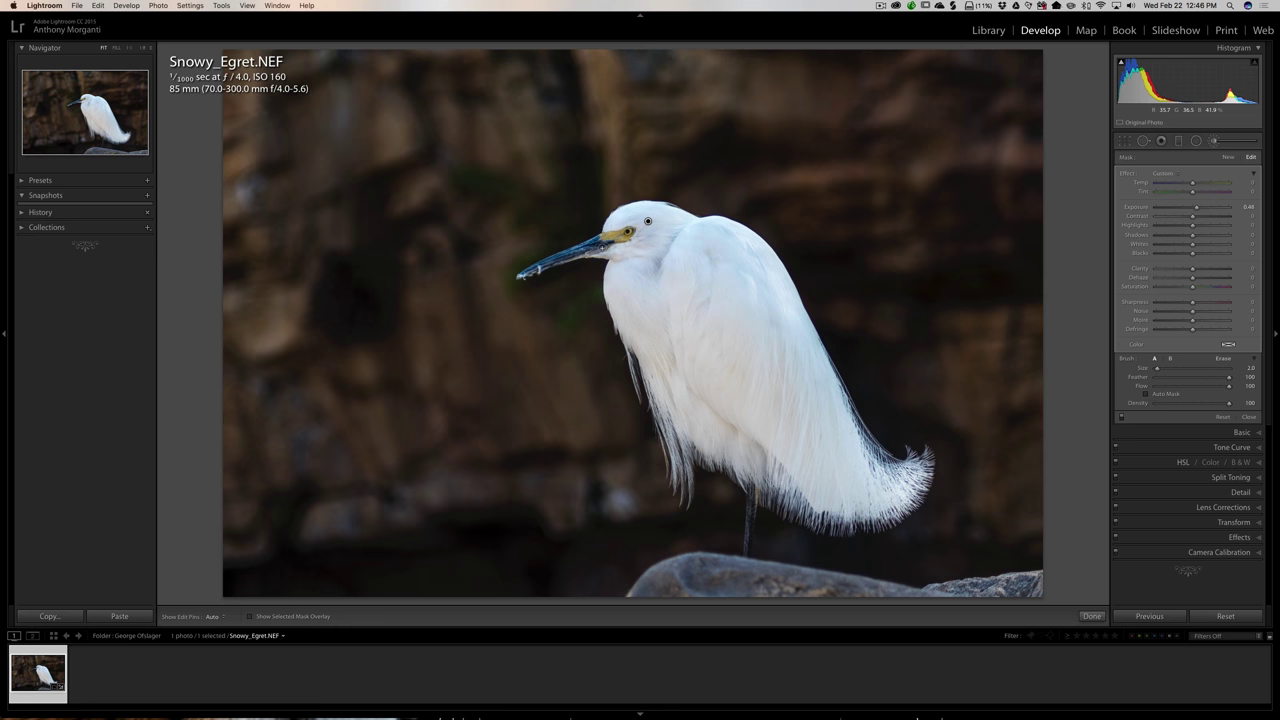
Paint more brightness onto the eye, then shrink the brush and brighten the beak tip
key("h")
left_click_drag(601, 242, 610, 240)
key("h")
key("bracketleft")
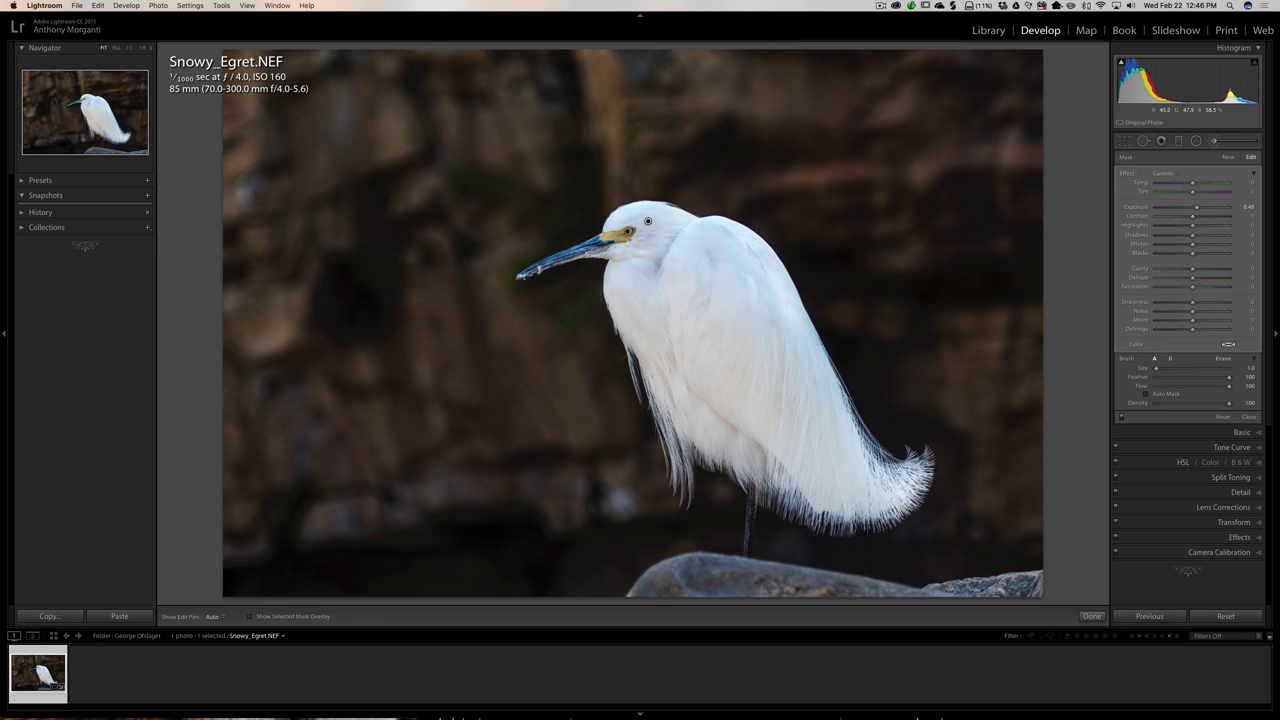
left_click_drag(540, 267, 534, 269)
Fine-tune the brushed adjustment's Exposure, settling at about 0.46
left_click_drag(1197, 208, 1193, 209)
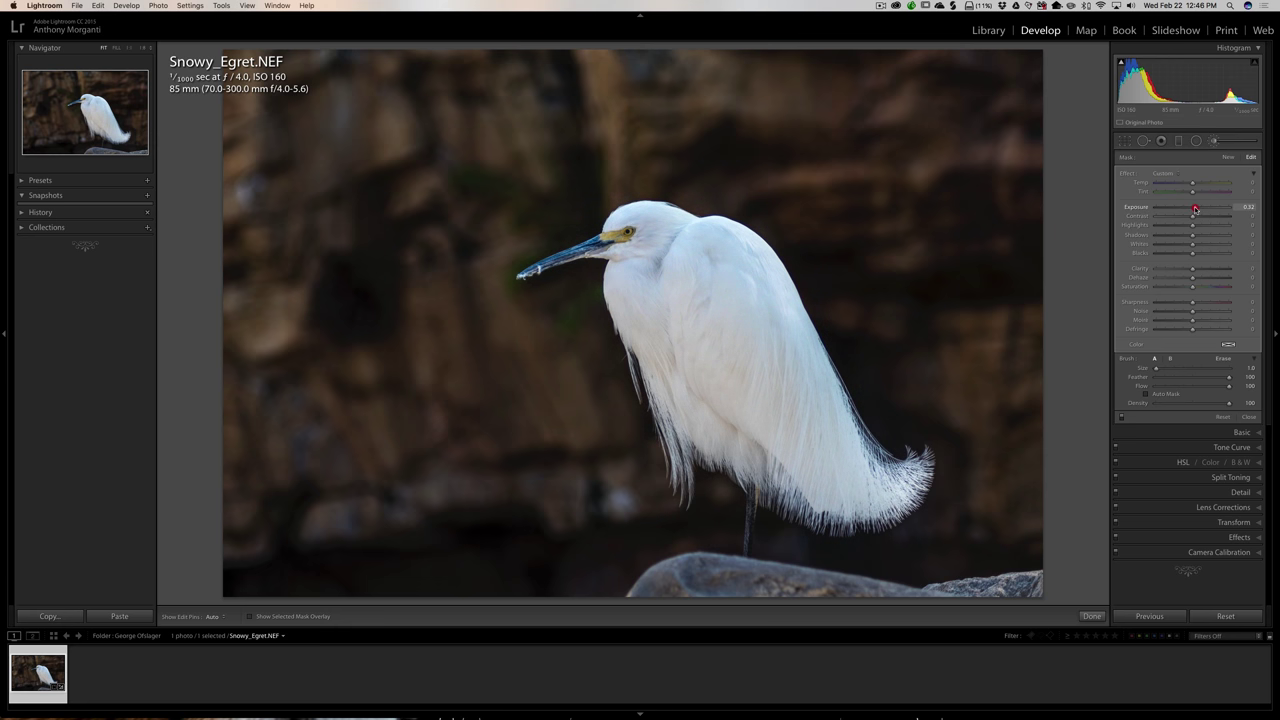
left_click_drag(1196, 208, 1197, 208)
left_click(1196, 208)
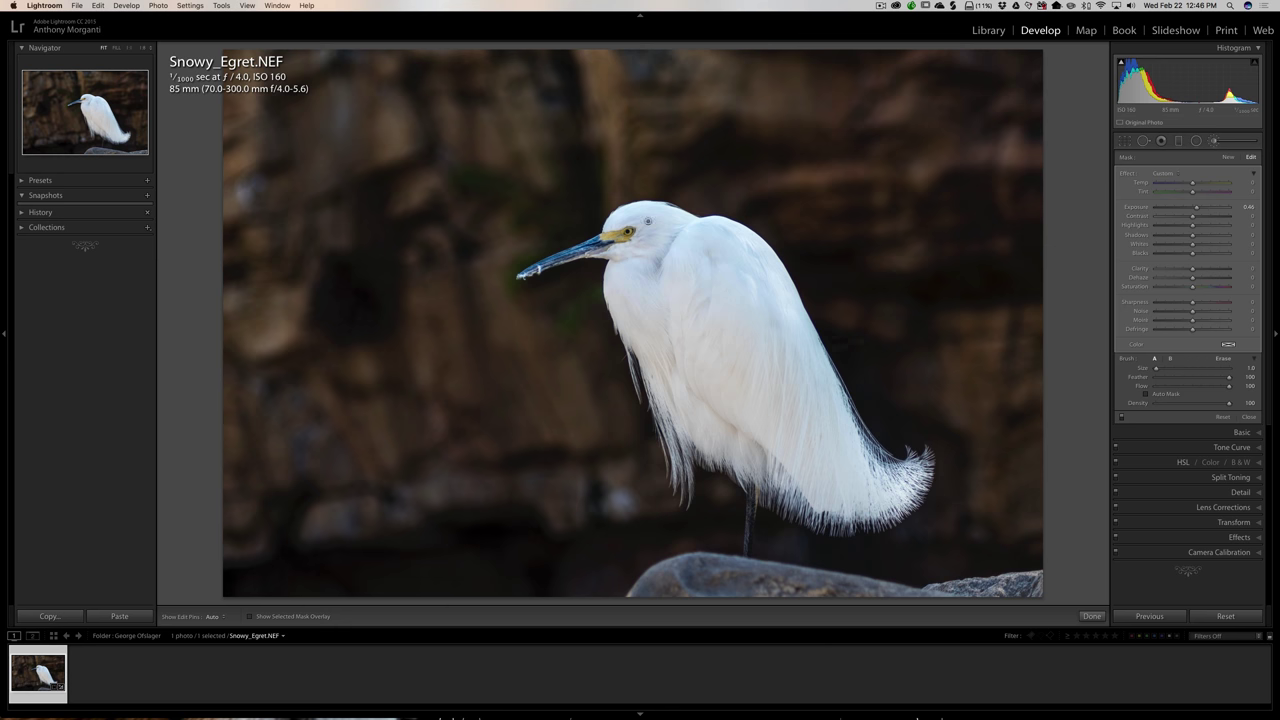
Close the adjustment brush and raise Clarity to +45 for crisper feathers
left_click(1214, 141)
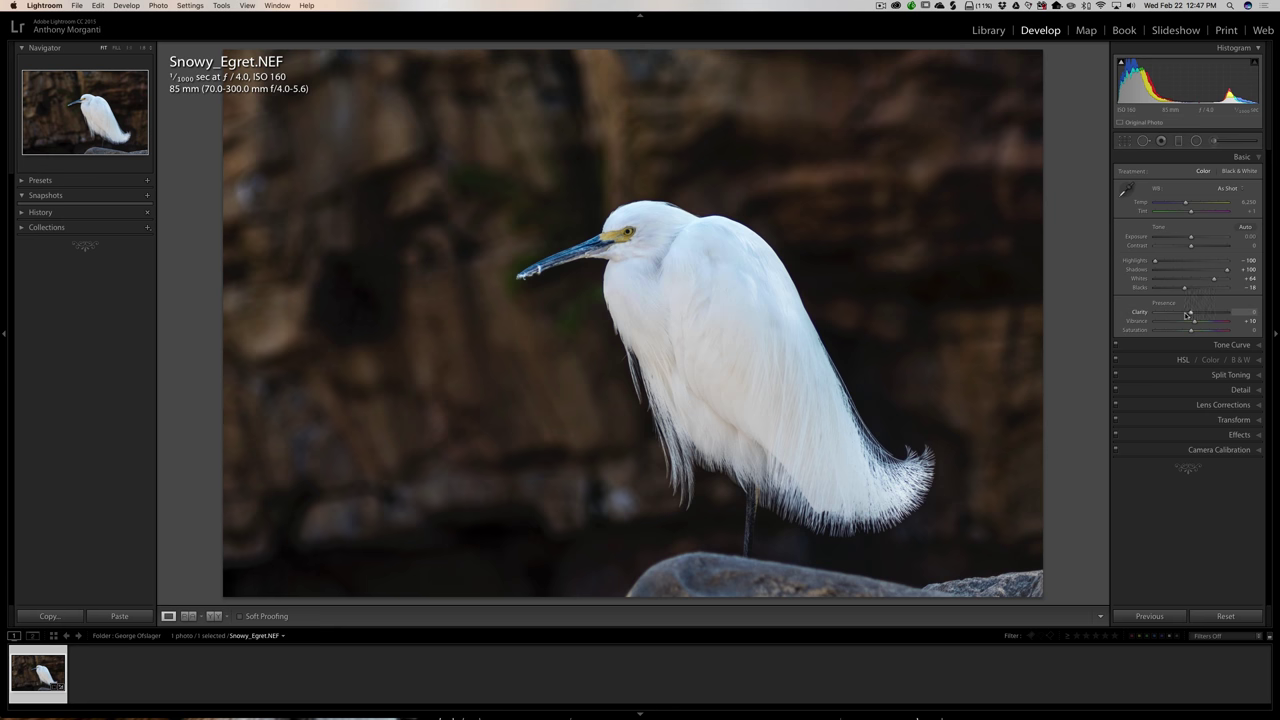
mouse_move(1191, 315)
left_mouse_down()
mouse_move(1225, 316)
mouse_move(1209, 315)
left_mouse_up()
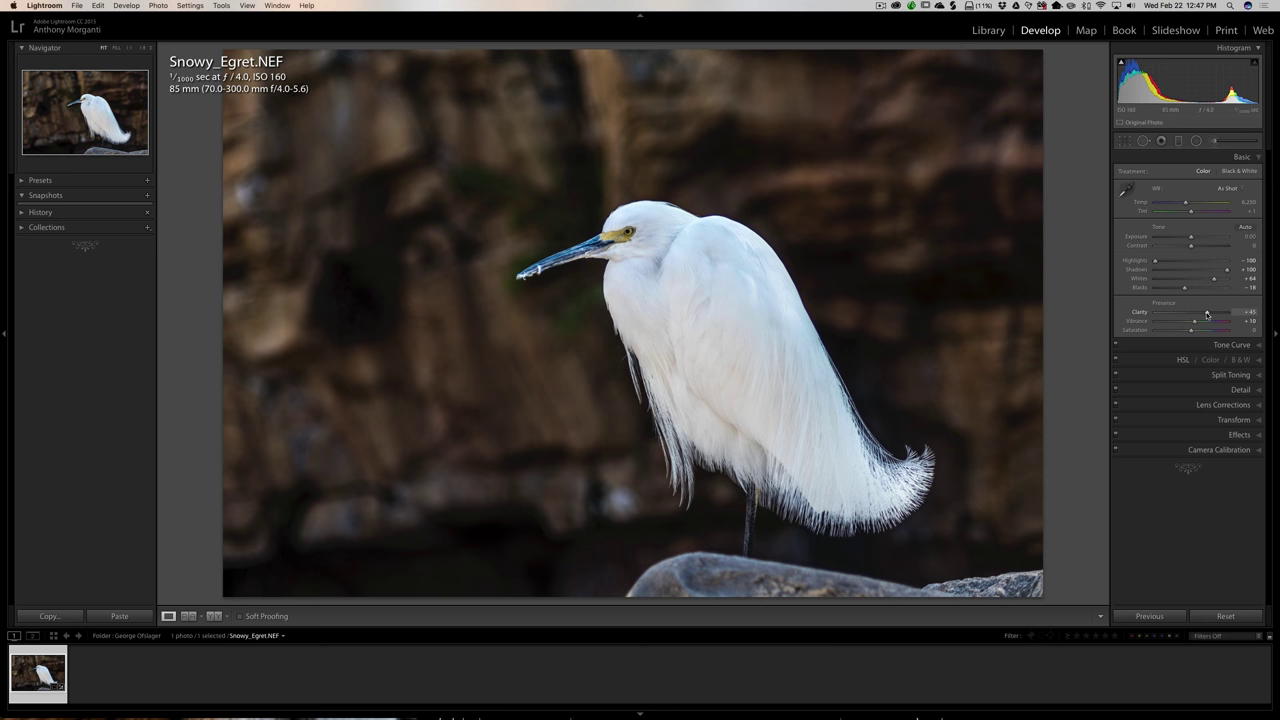
left_click(1207, 314)
left_click(1125, 189)
Check the egret at 1:1, return to the full view, and collapse the Basic panel
left_click(692, 281)
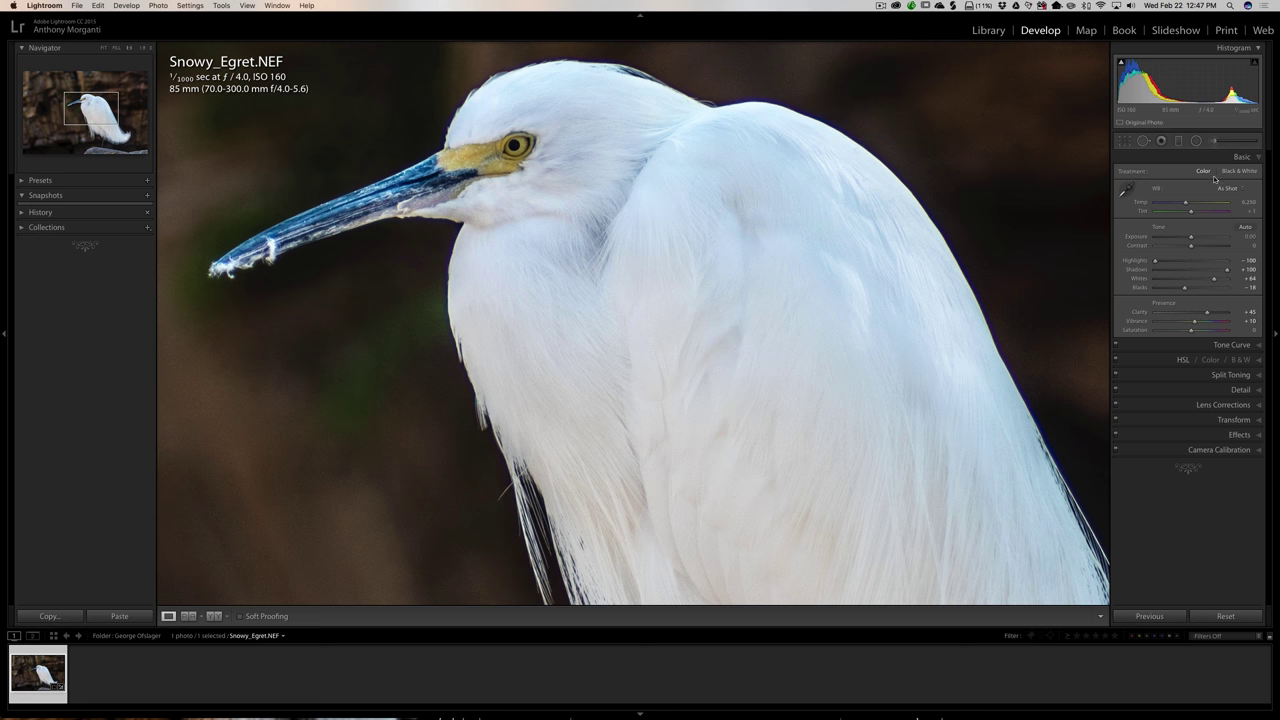
left_click(733, 207)
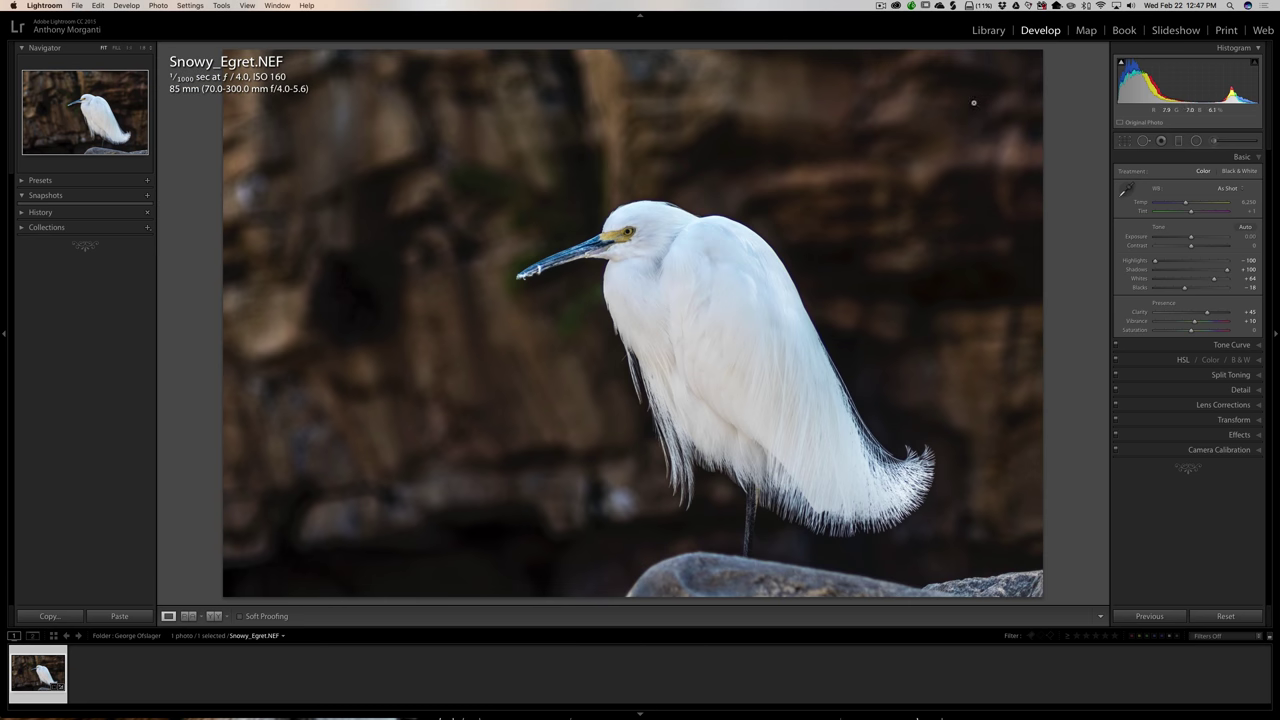
left_click(1240, 157)
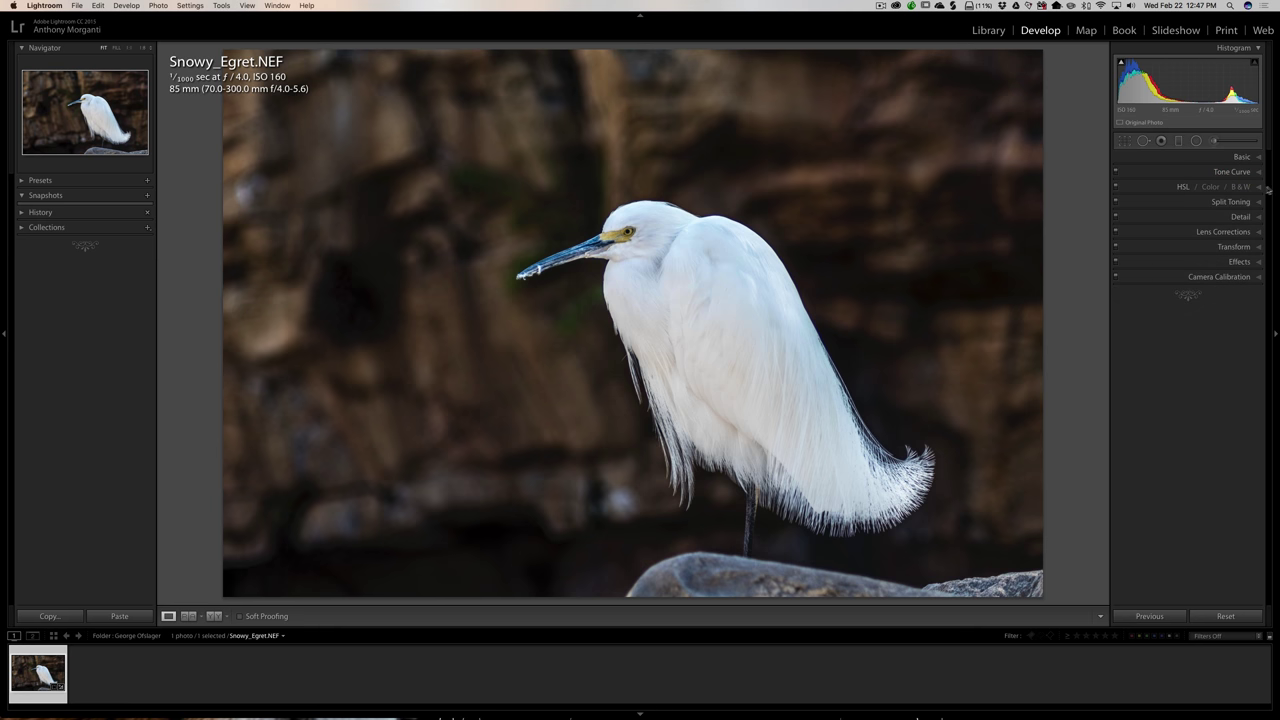
In the Detail panel at 1:1 on the egret, set Luminance noise reduction to about 30
left_click(1246, 216)
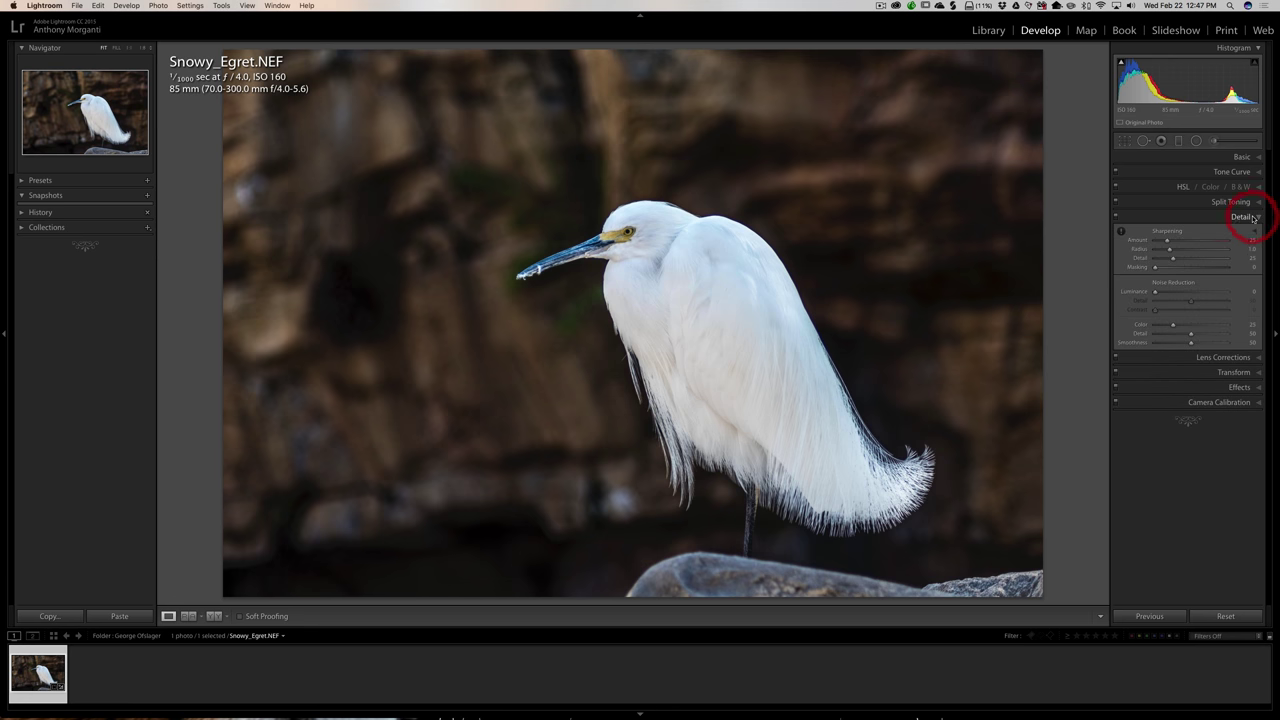
left_click(754, 267)
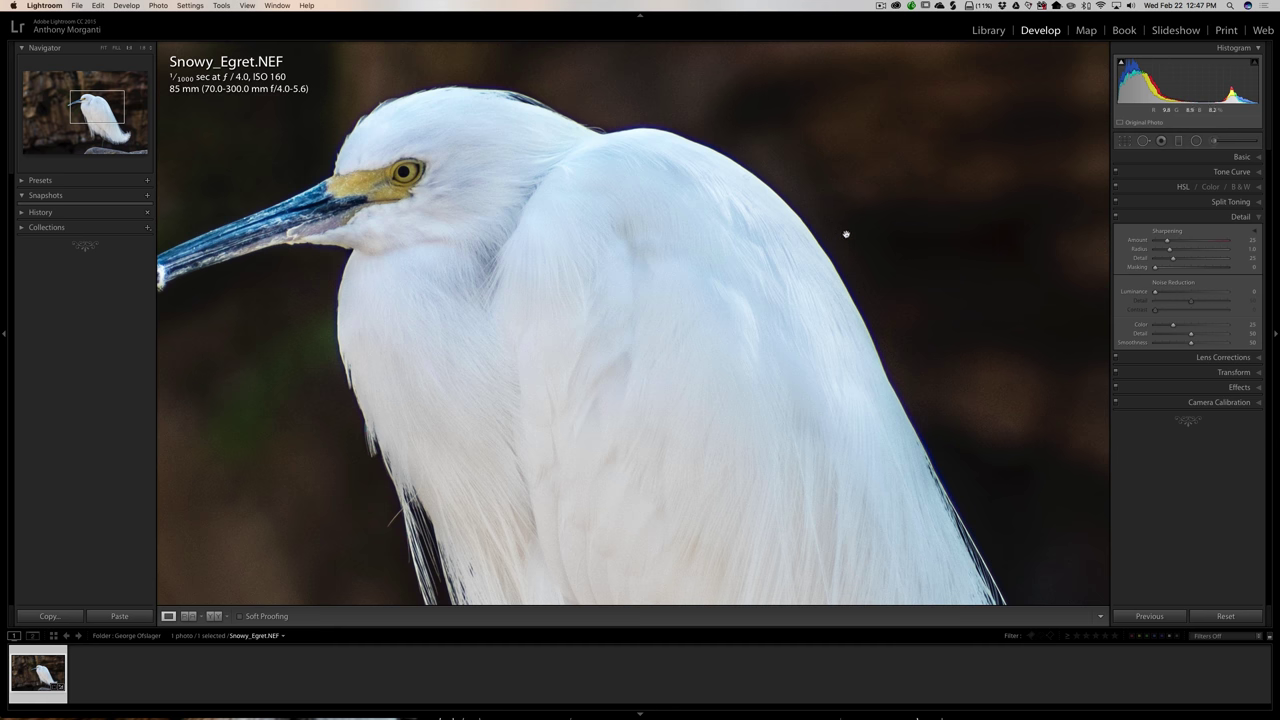
left_click_drag(846, 233, 833, 267)
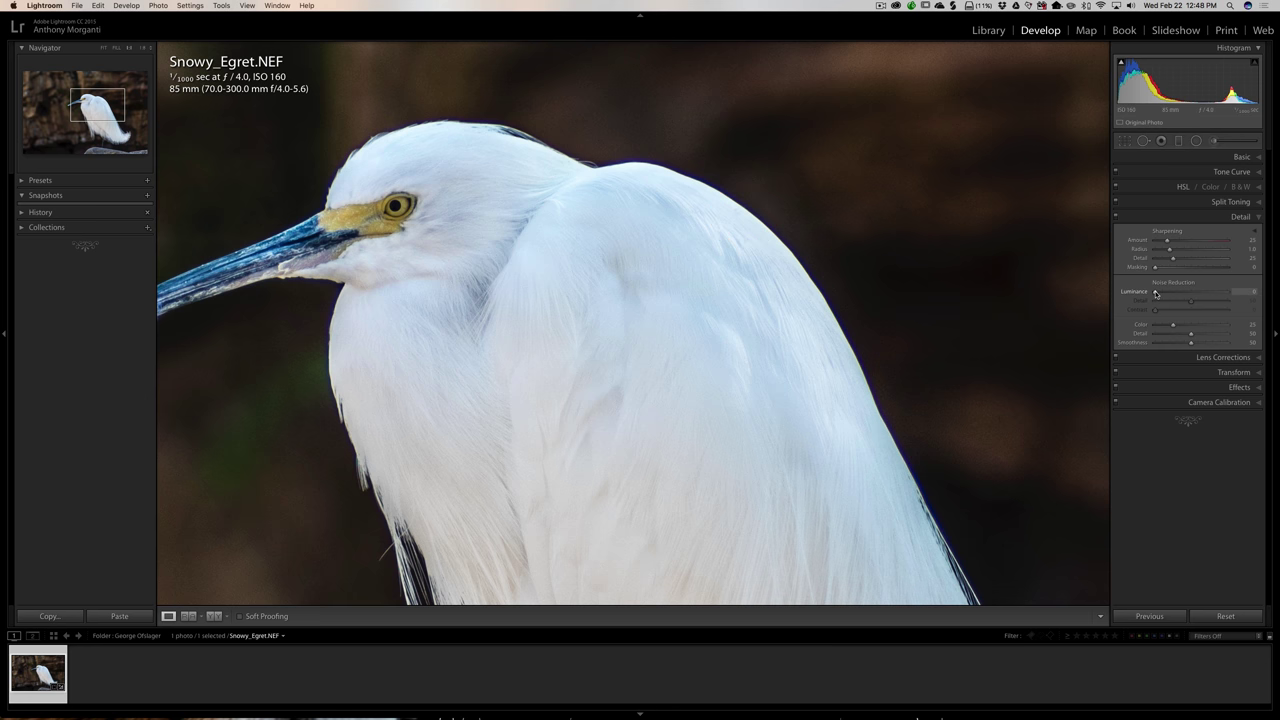
left_click_drag(1155, 293, 1183, 294)
left_click_drag(1186, 292, 1176, 294)
Set Luminance noise reduction to 35 and Sharpening Amount to 51
left_click(1176, 293)
left_click_drag(1177, 293, 1033, 283)
left_click_drag(1178, 292, 1181, 294)
left_click(1180, 293)
left_click_drag(1167, 241, 1180, 243)
left_click_drag(1181, 241, 1181, 243)
Return to Fit view and set sharpening Masking to 8 so only the egret's edges sharpen
left_click(762, 276)
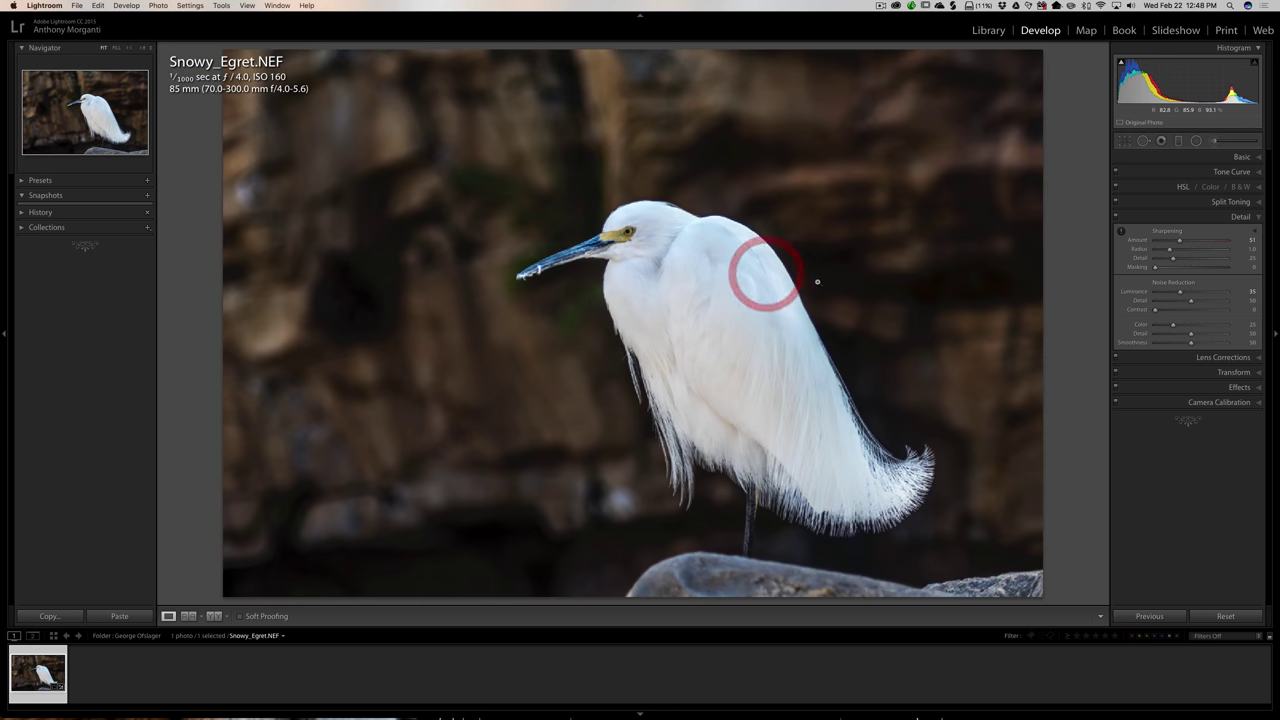
left_click(1155, 268, "alt")
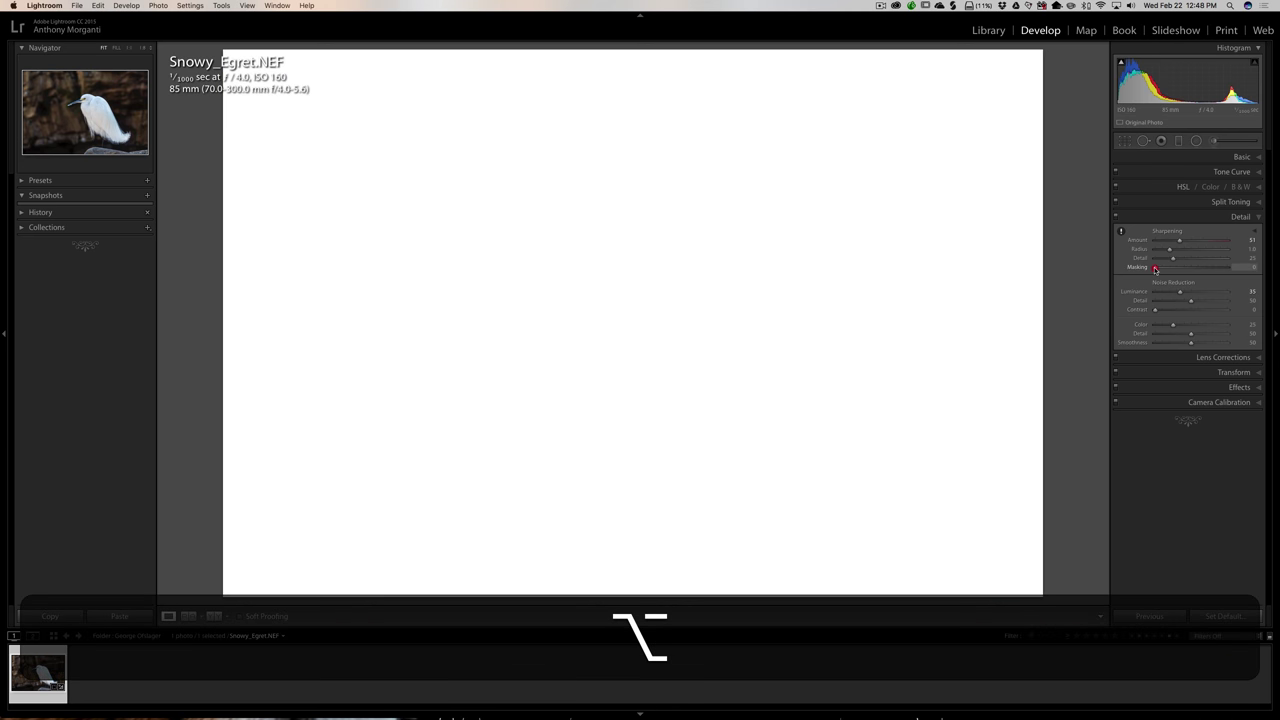
left_click_drag(1155, 268, 1160, 269)
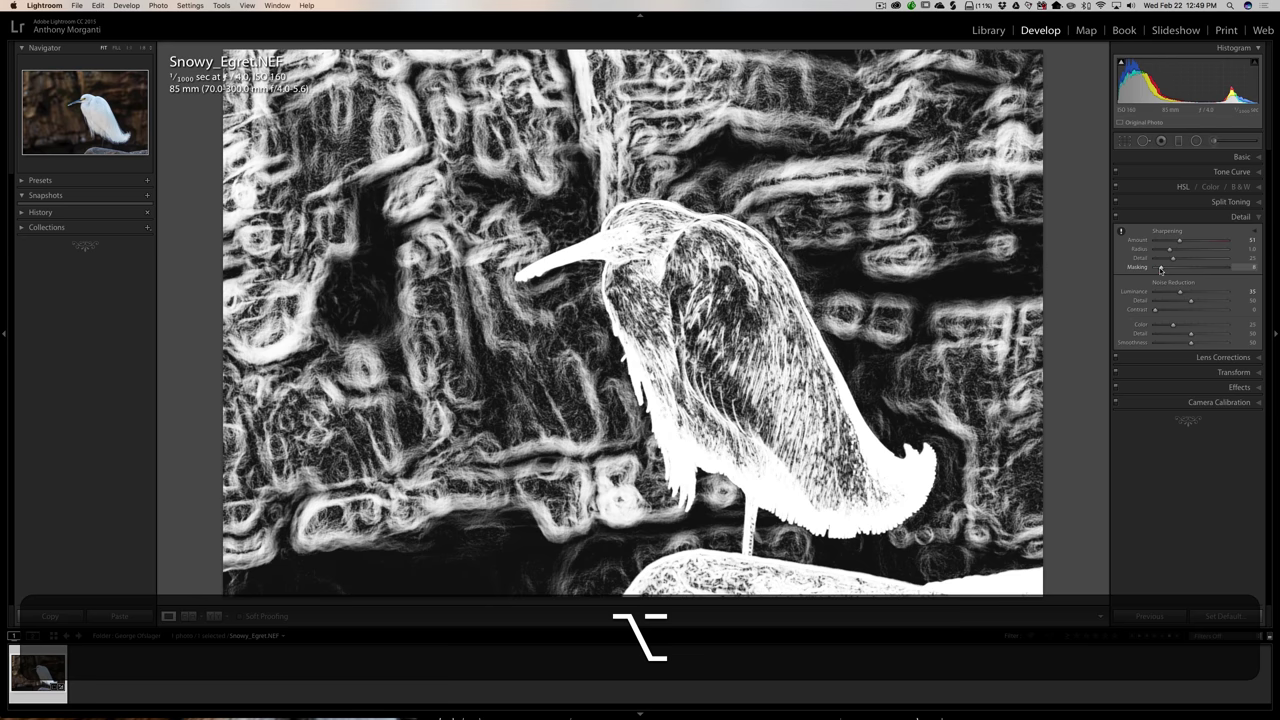
left_click_drag(1160, 269, 1160, 269)
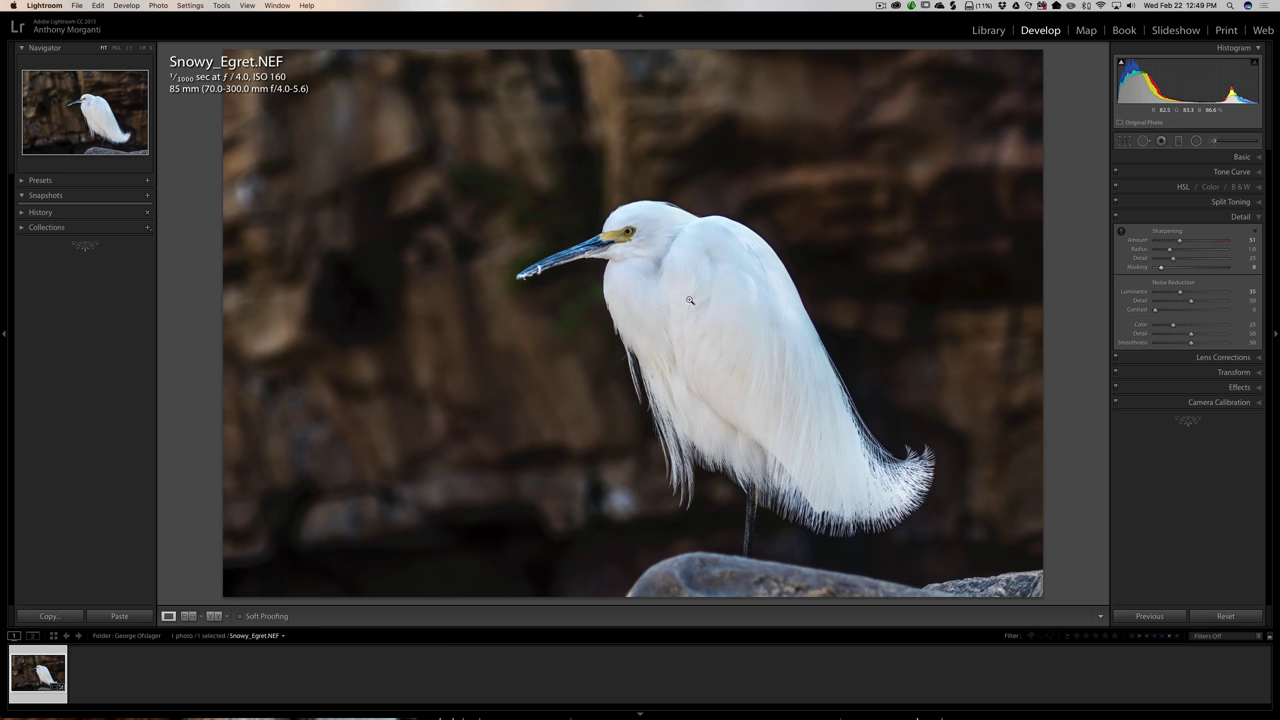
At 1:1, raise Noise Reduction Detail to 60 and pan to check the egret's head and beak
left_click(731, 284)
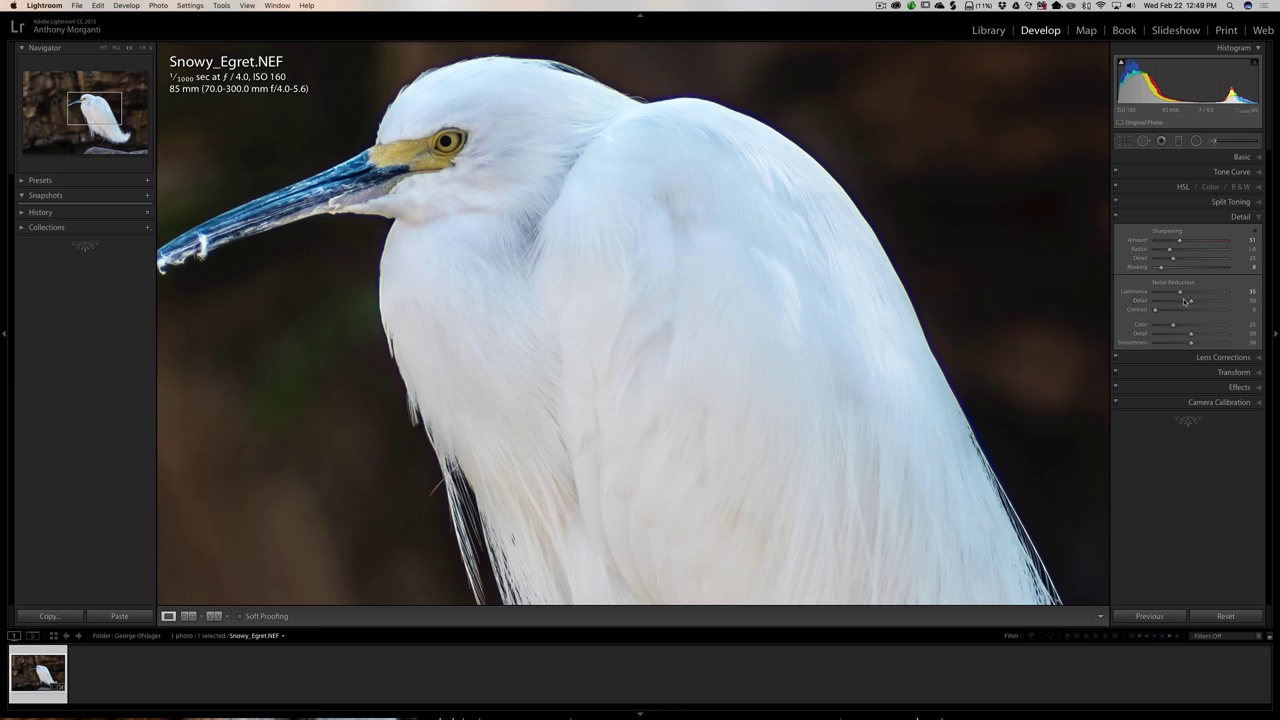
left_click_drag(1191, 303, 1196, 303)
left_click_drag(1199, 303, 1201, 304)
mouse_move(1201, 304)
left_mouse_down()
mouse_move(1221, 303)
mouse_move(1190, 304)
mouse_move(1228, 304)
mouse_move(1200, 303)
left_mouse_up()
left_click_drag(1199, 303, 1199, 303)
left_click_drag(525, 185, 762, 154)
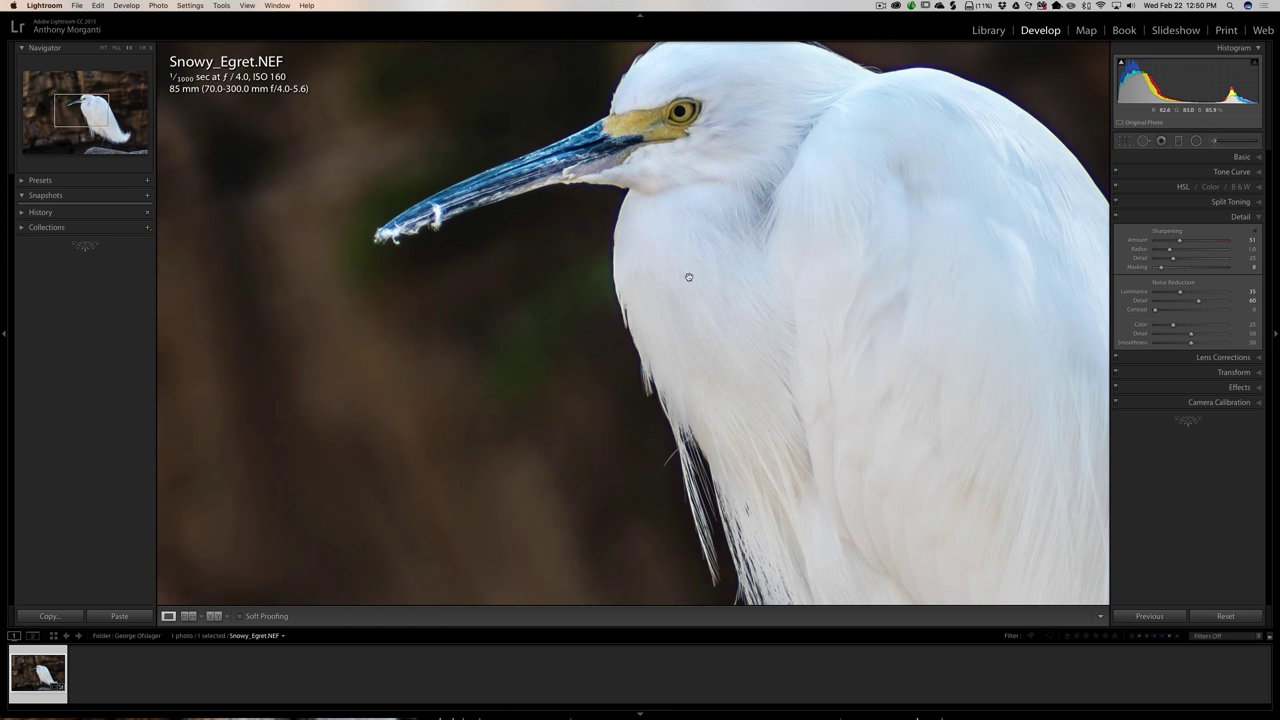
Darken the photo's edges with a Post-Crop Vignetting Amount of about -17 in Effects
left_click(750, 286)
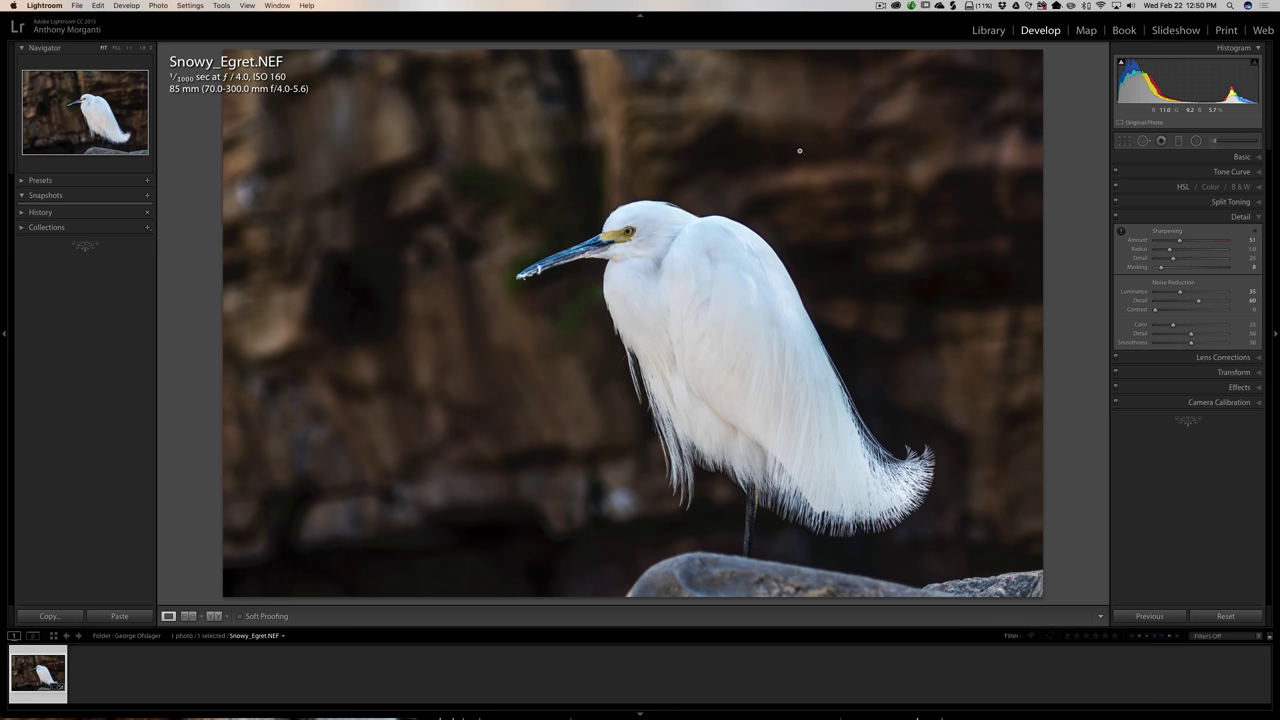
left_click(1230, 216)
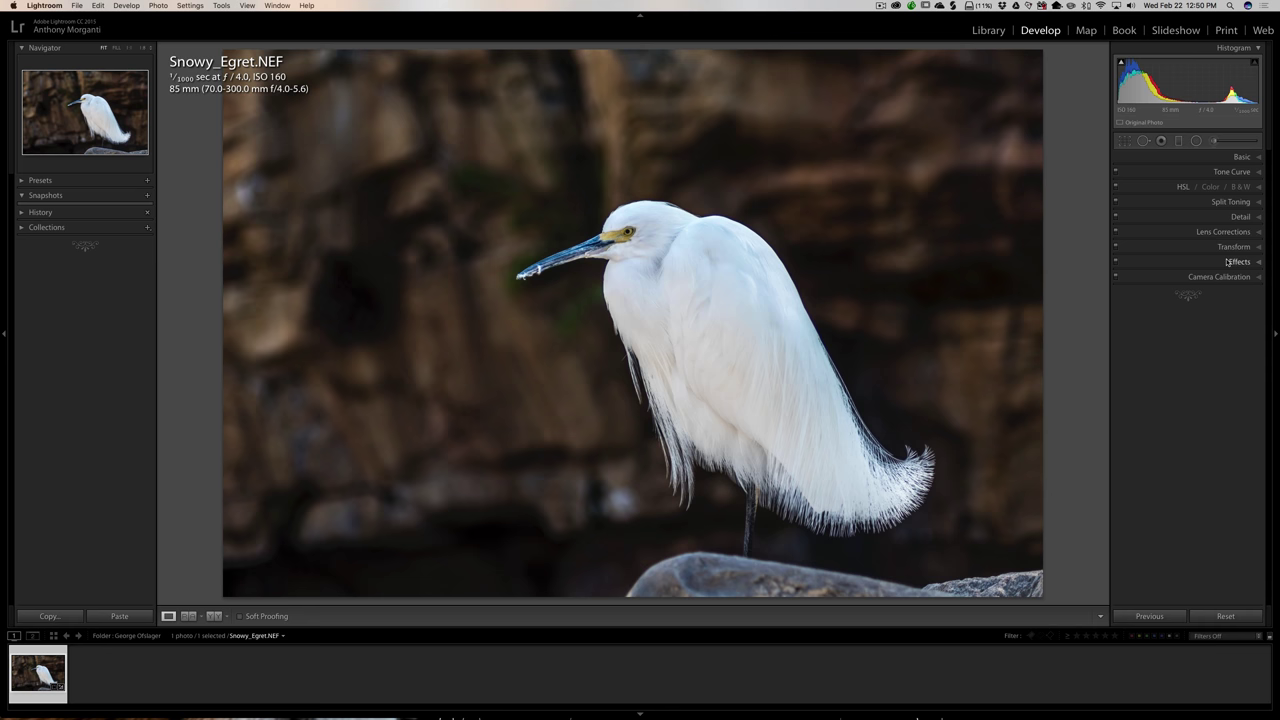
left_click(1230, 261)
mouse_move(1191, 296)
left_mouse_down()
mouse_move(1178, 296)
mouse_move(1214, 297)
mouse_move(1186, 299)
left_mouse_up()
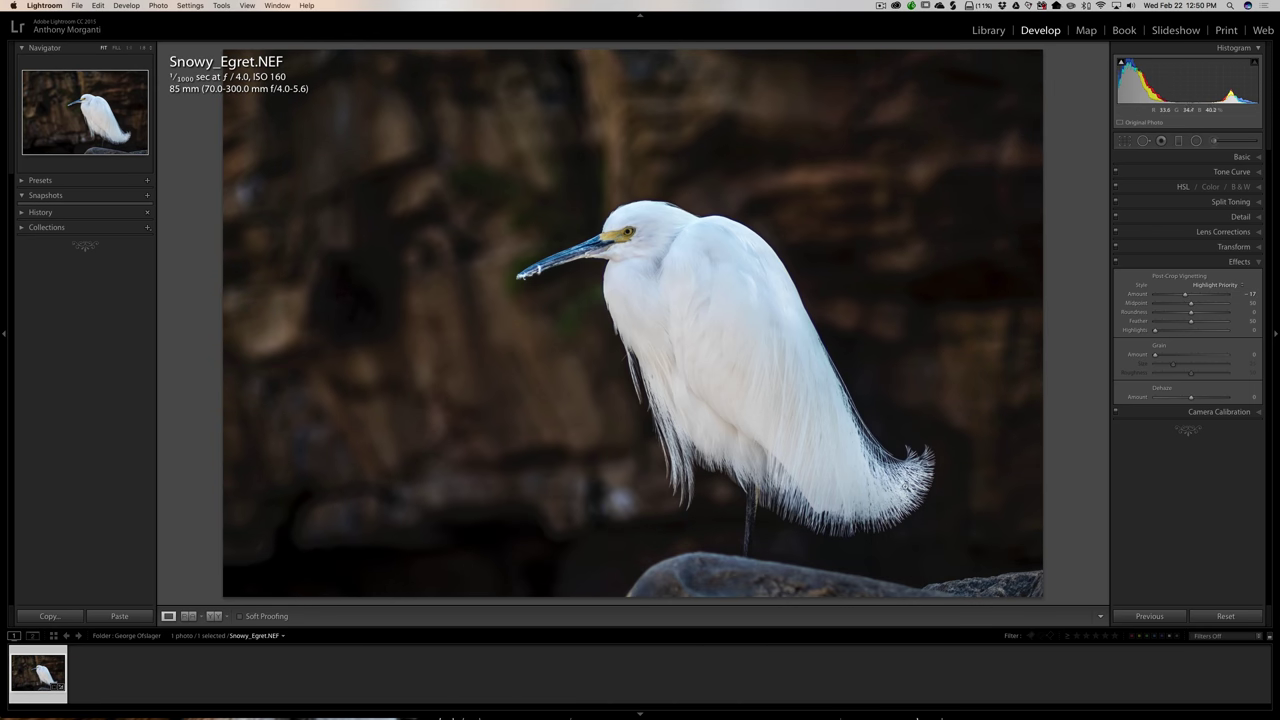
left_click(1225, 263)
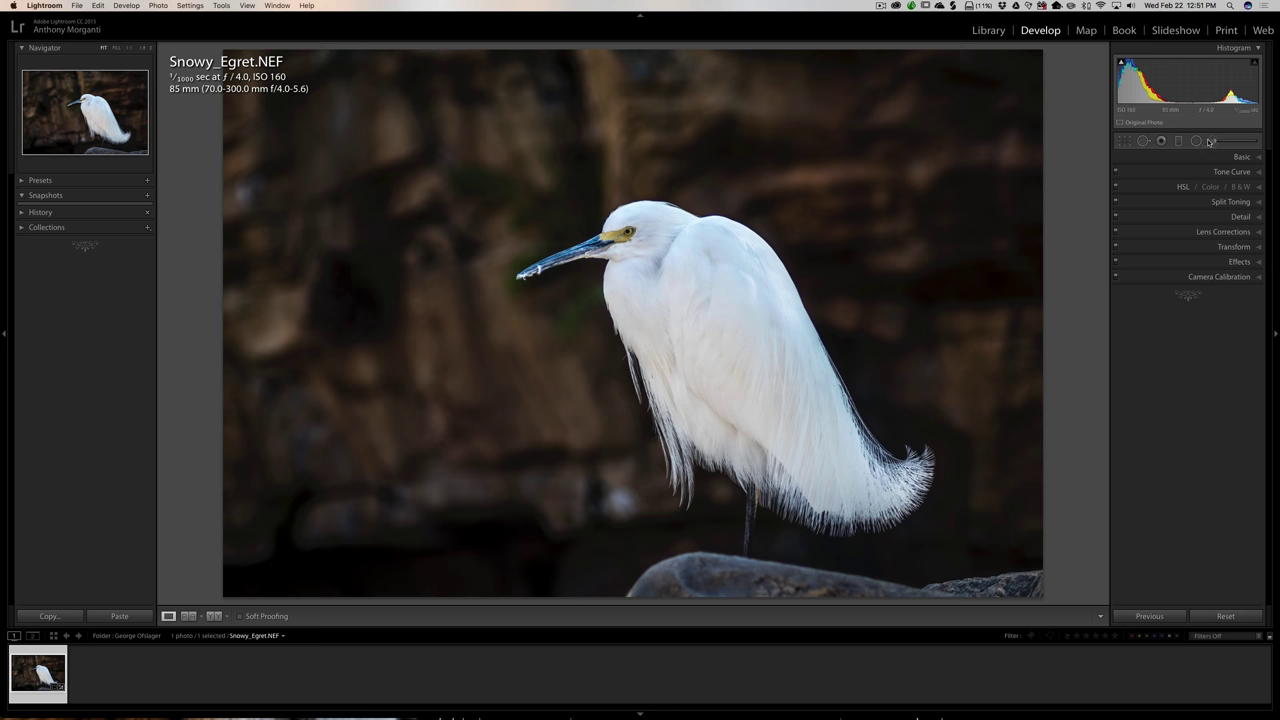
left_click(1216, 142)
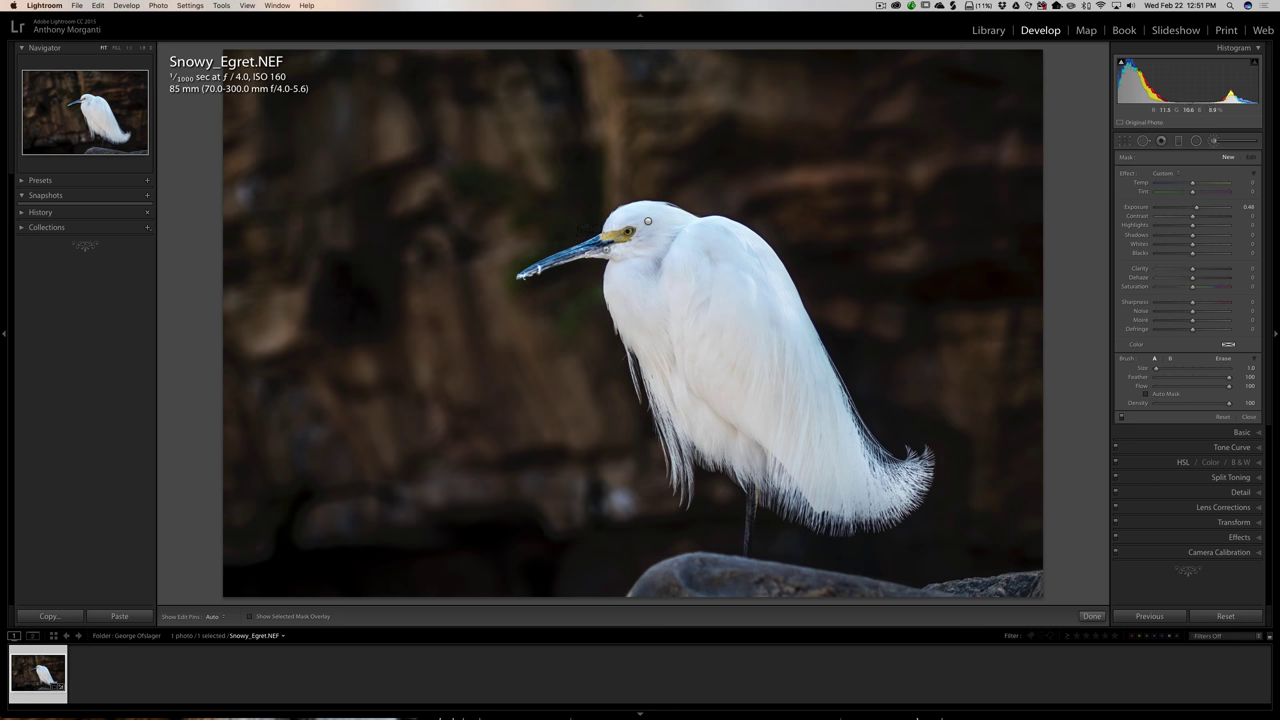
Select the eye adjustment, set its brush Exposure to 0.61, and paint more over the eye
key("h")
key("o")
key("h")
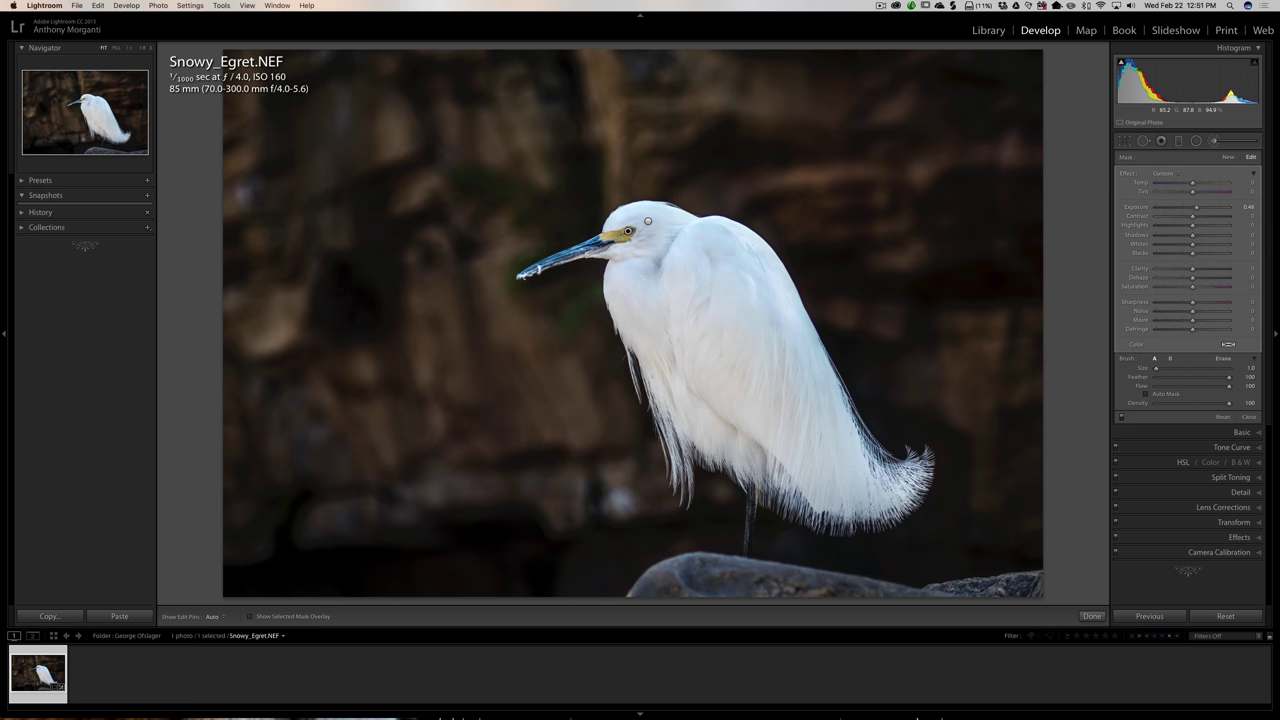
left_click(1199, 208)
left_click_drag(648, 221, 628, 231)
Set Show Edit Pins to Never and zoom to 1:1 on the egret's eye
left_click(213, 616)
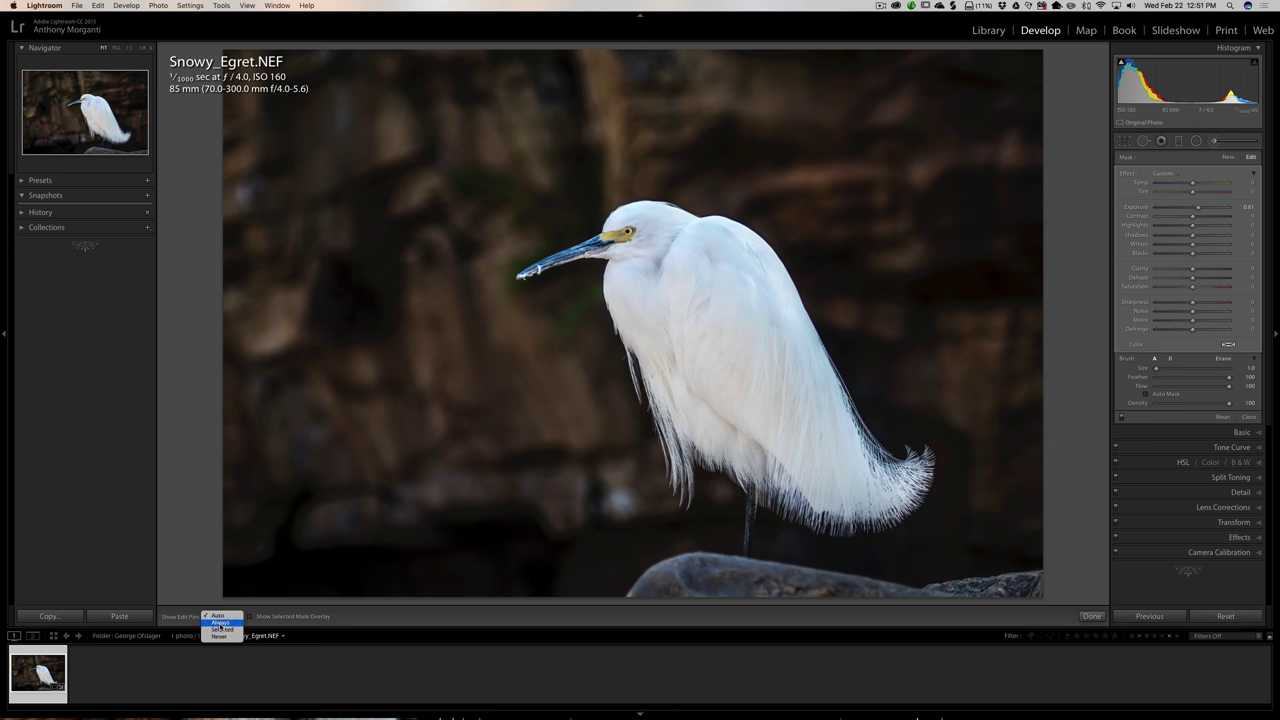
left_click(219, 636)
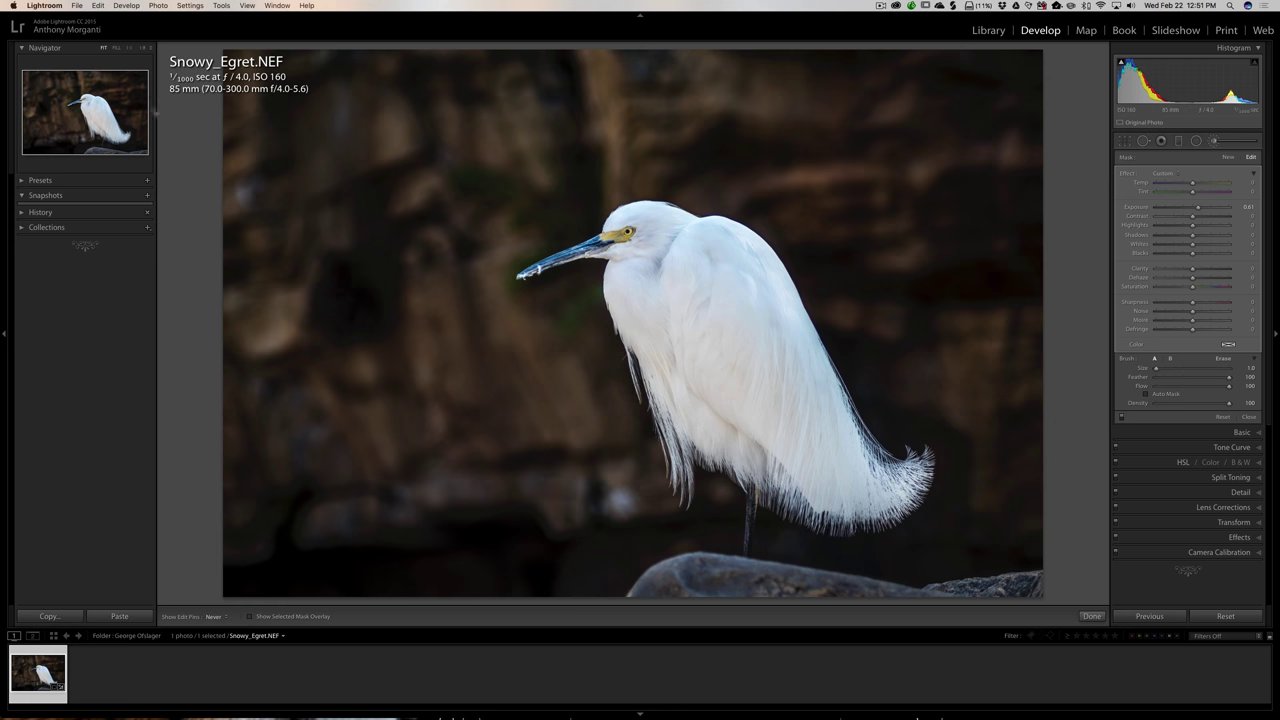
left_click(128, 47)
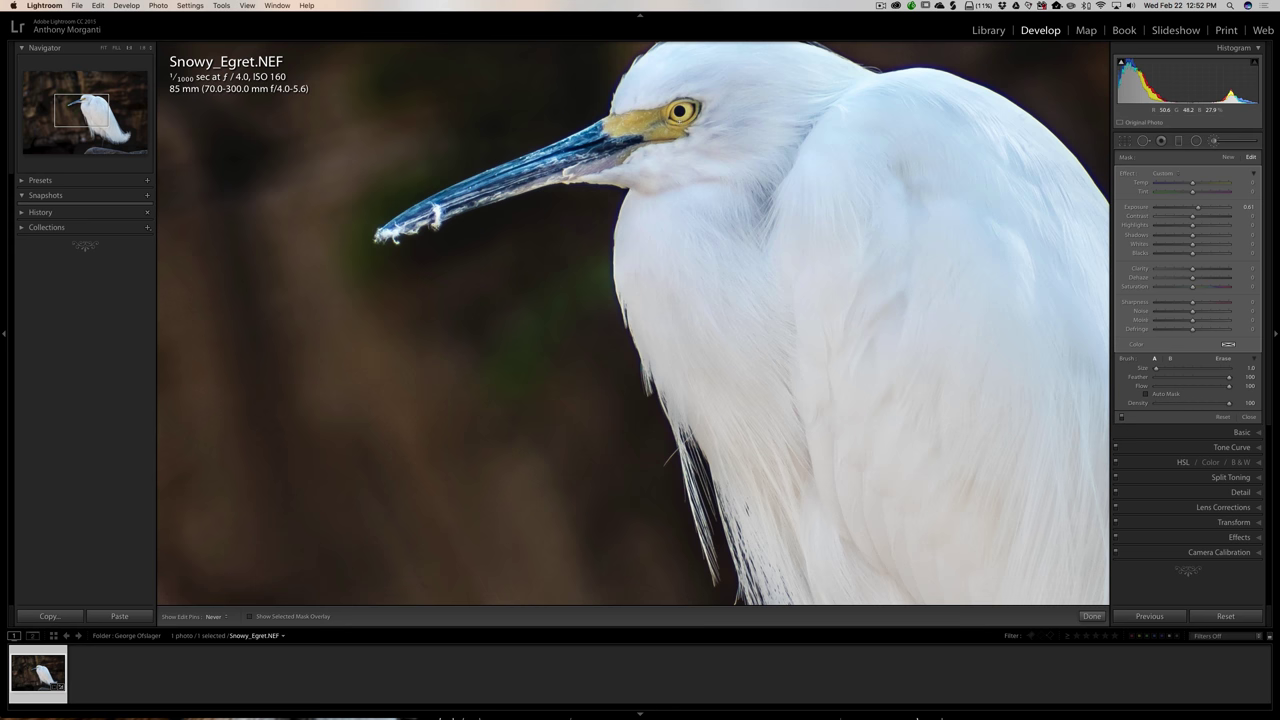
Erase the brightening spill along the eye ring using a softer eraser with Auto Mask off
left_click(1221, 358)
left_click(1146, 394)
left_click_drag(1229, 377, 1156, 378)
left_click(666, 113)
mouse_move(666, 113)
left_mouse_down()
mouse_move(702, 100)
mouse_move(697, 120)
mouse_move(665, 121)
mouse_move(680, 114)
left_mouse_up()
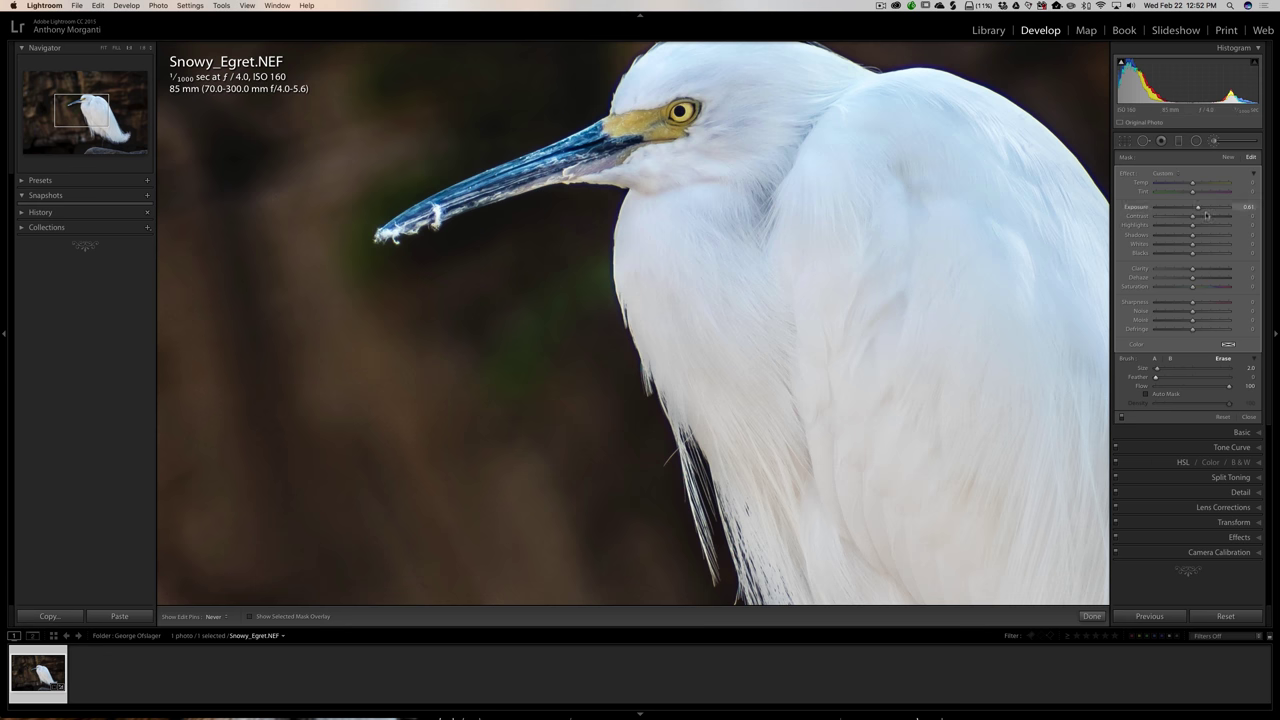
Dab more brightening onto the eye with brush A, then fit the photo back in view
left_click(1156, 359)
left_click(676, 112)
left_click(105, 48)
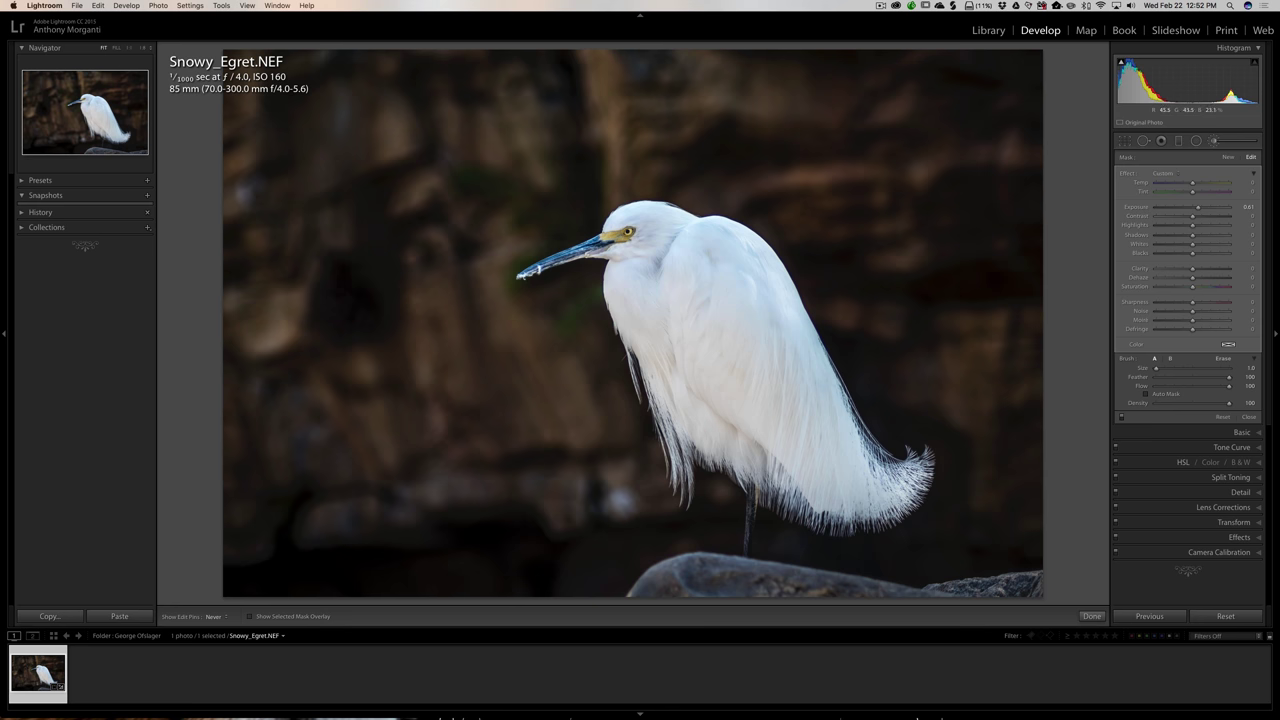
Exit the adjustment brush, keeping the eye brightening
left_click(1214, 143)
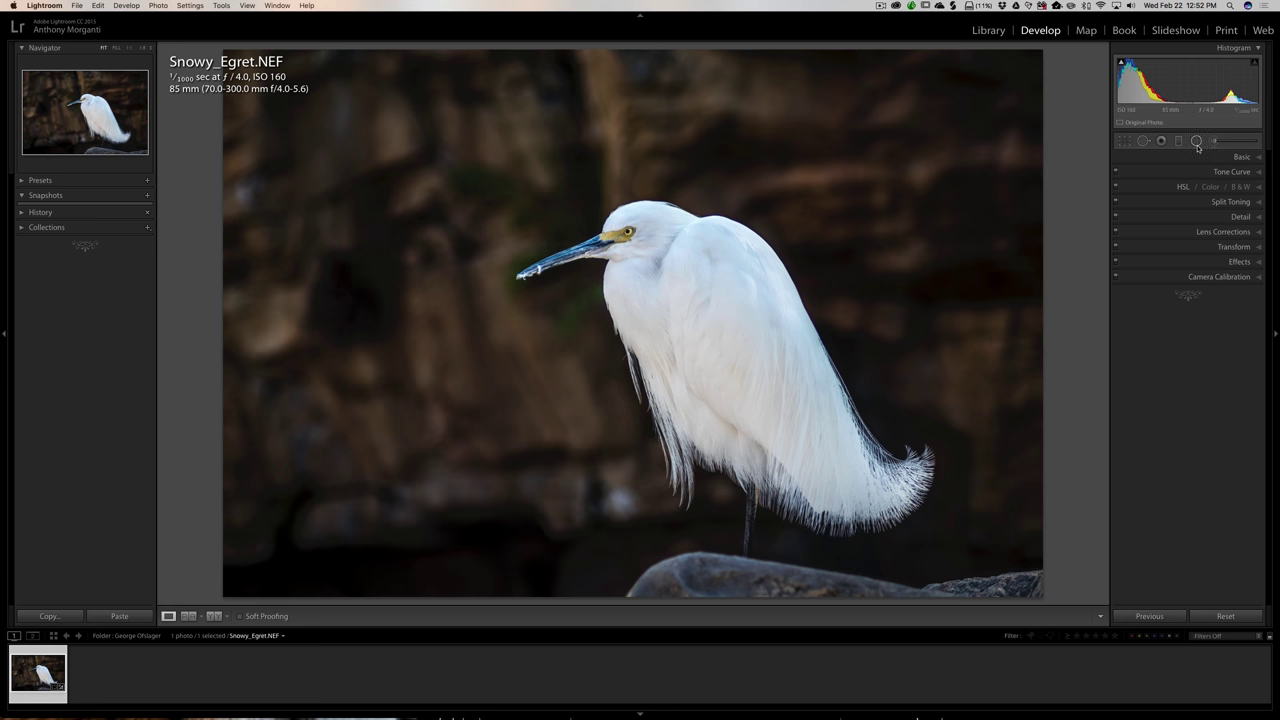
left_click(1214, 143)
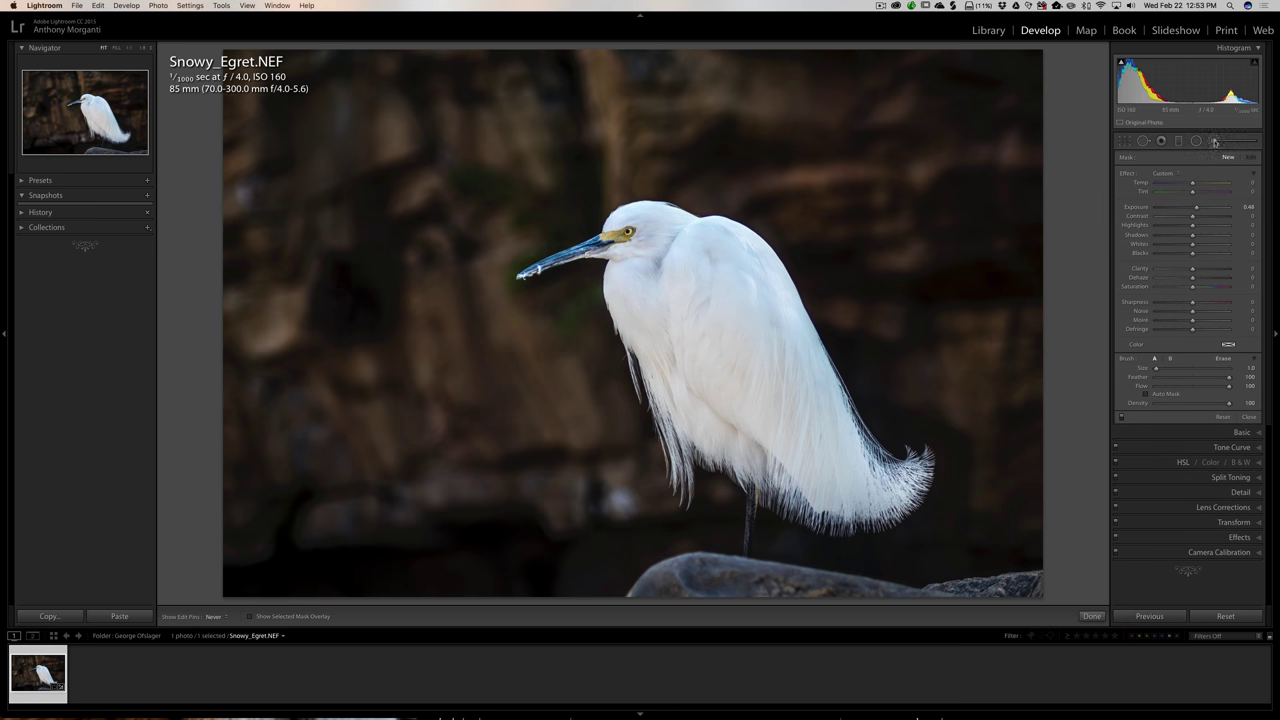
left_click(1214, 141)
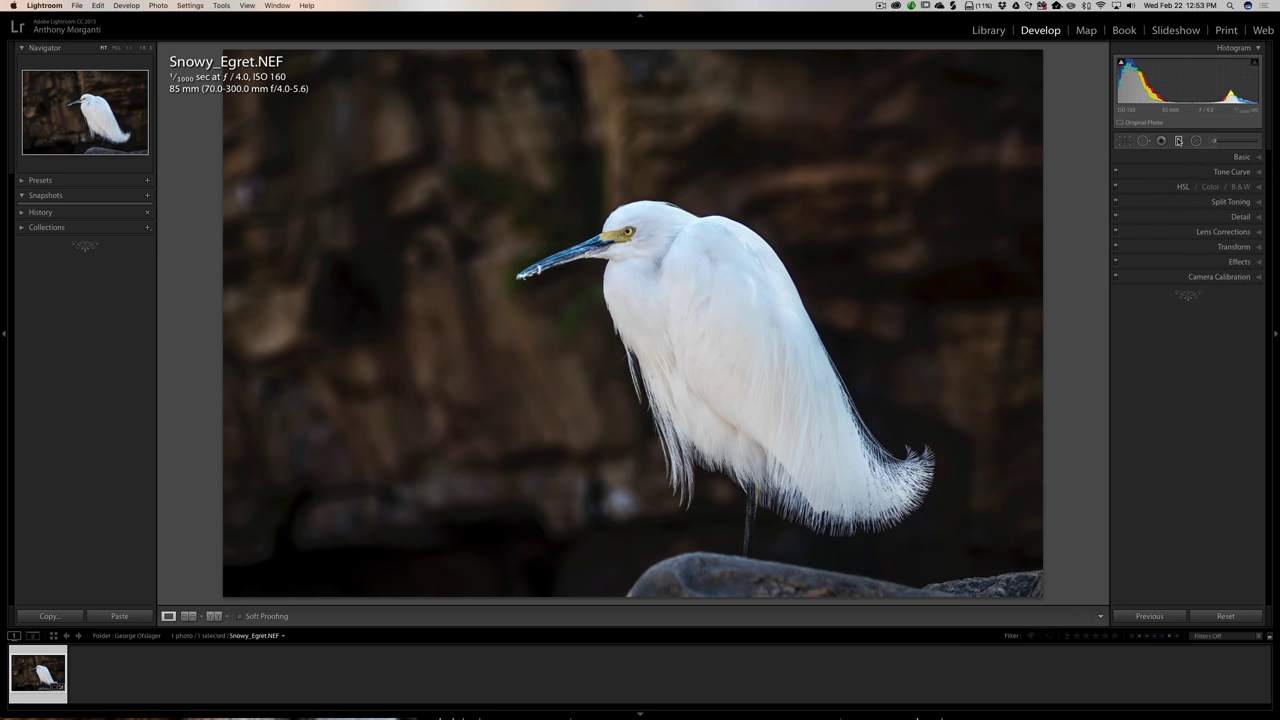
Add a graduated filter with negative exposure that darkens the photo from the left edge
left_click(1178, 141)
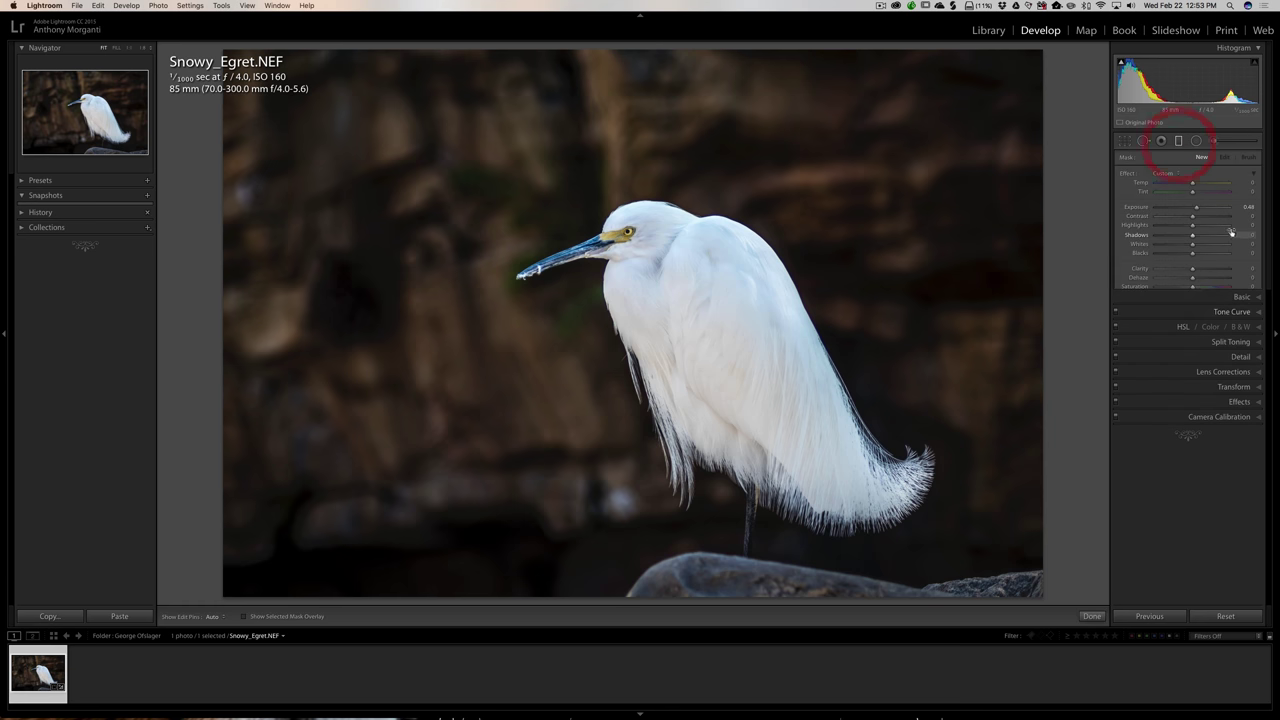
left_click(1202, 158)
double_click(1127, 173)
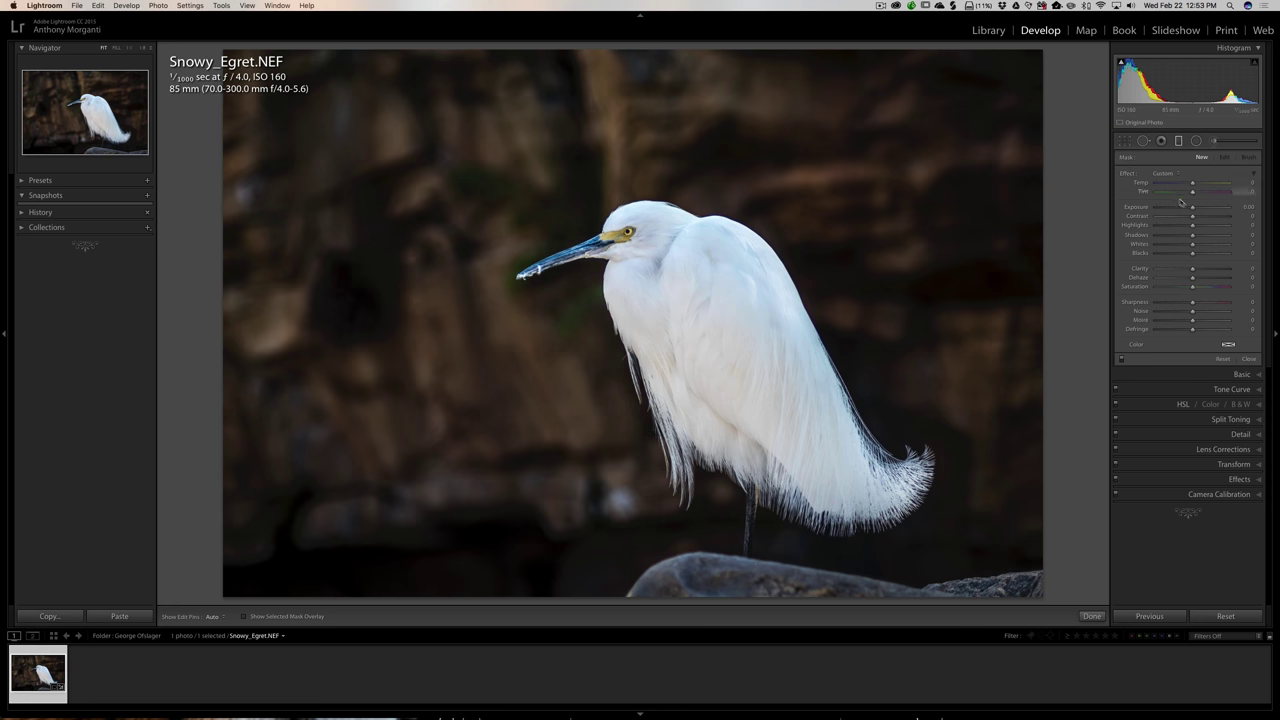
left_click_drag(1191, 208, 1186, 210)
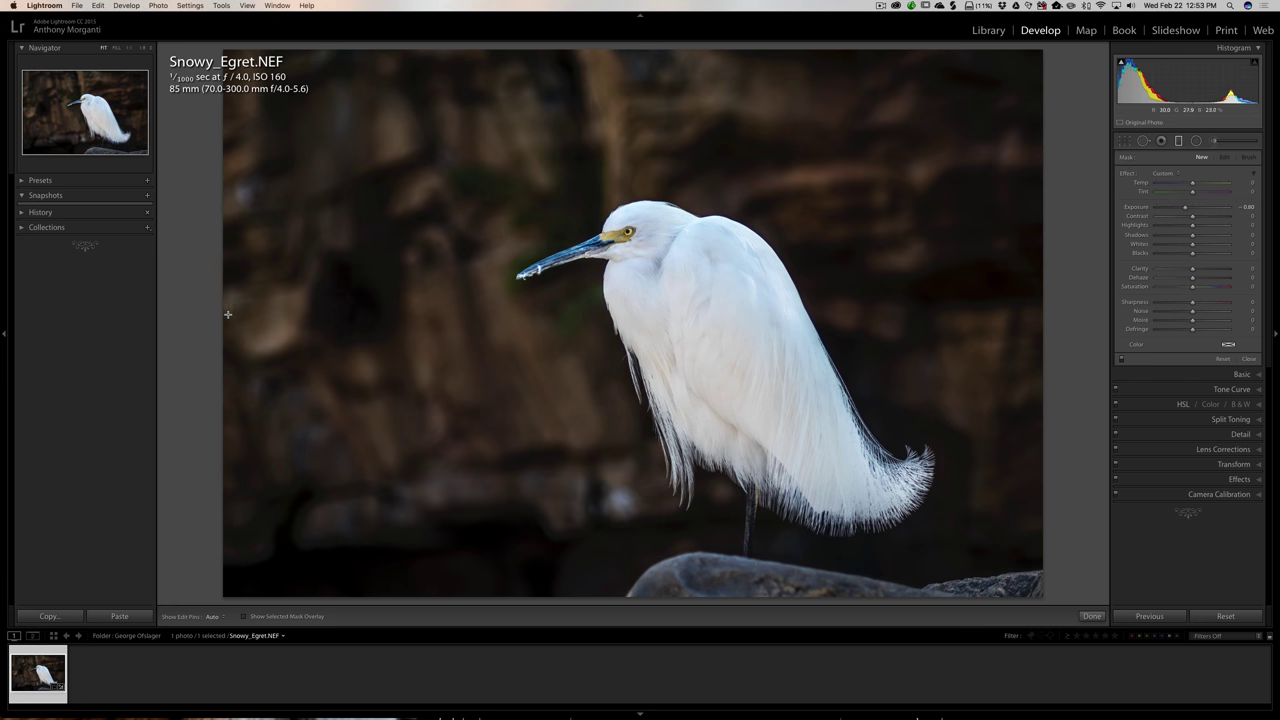
left_click_drag(227, 314, 525, 317)
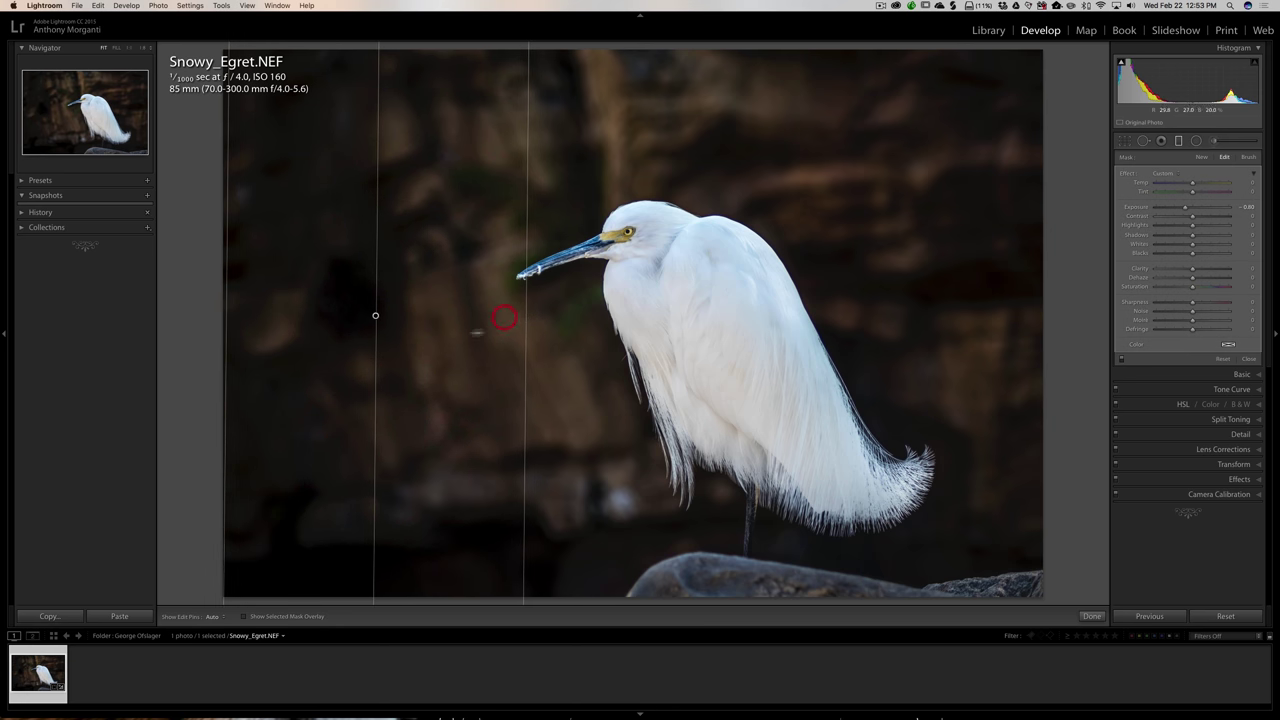
left_click(1178, 141)
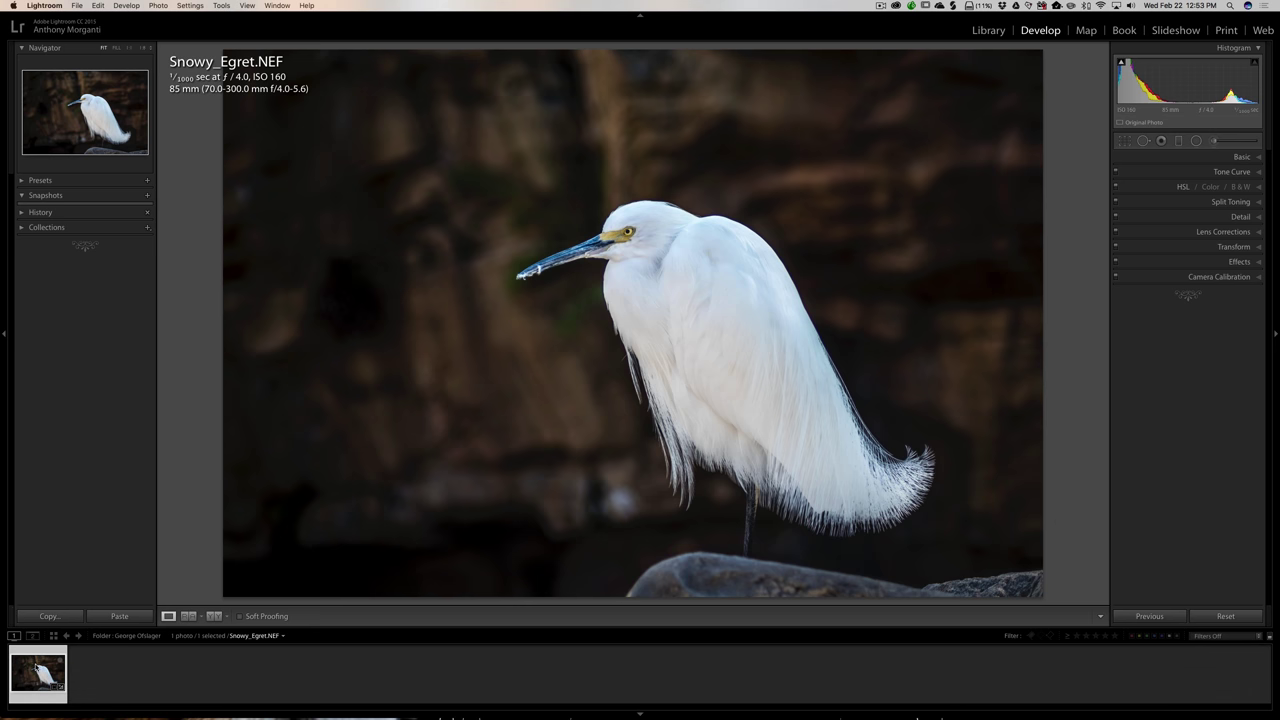
Create a virtual copy of Snowy_Egret.NEF, reset the copy to unedited, and reselect the edited master
right_click(37, 671)
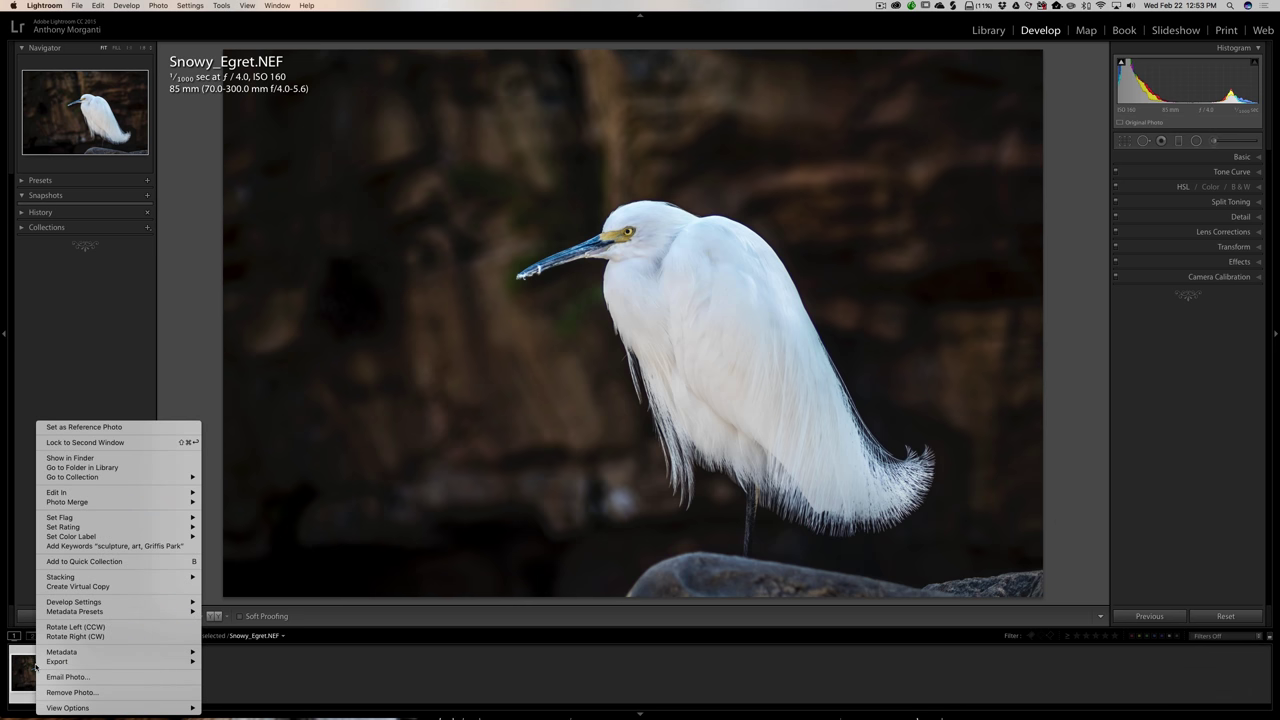
left_click(80, 587)
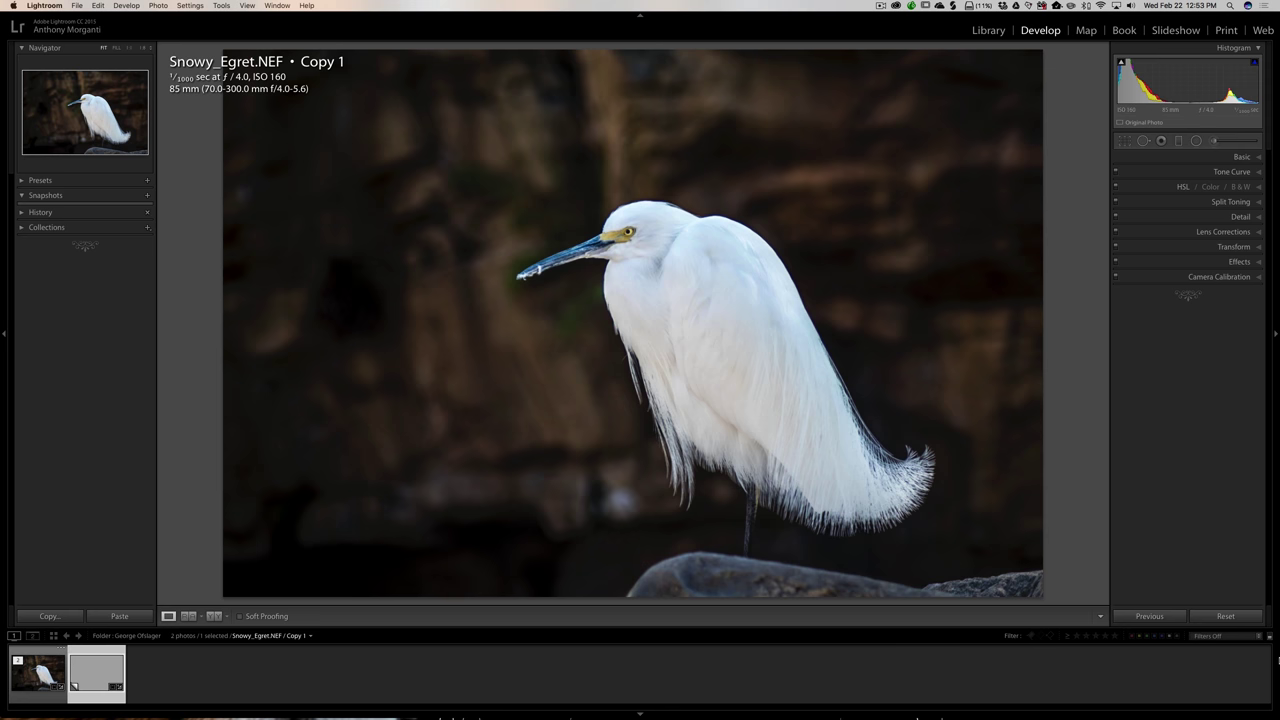
left_click(1227, 617)
left_click(1227, 617)
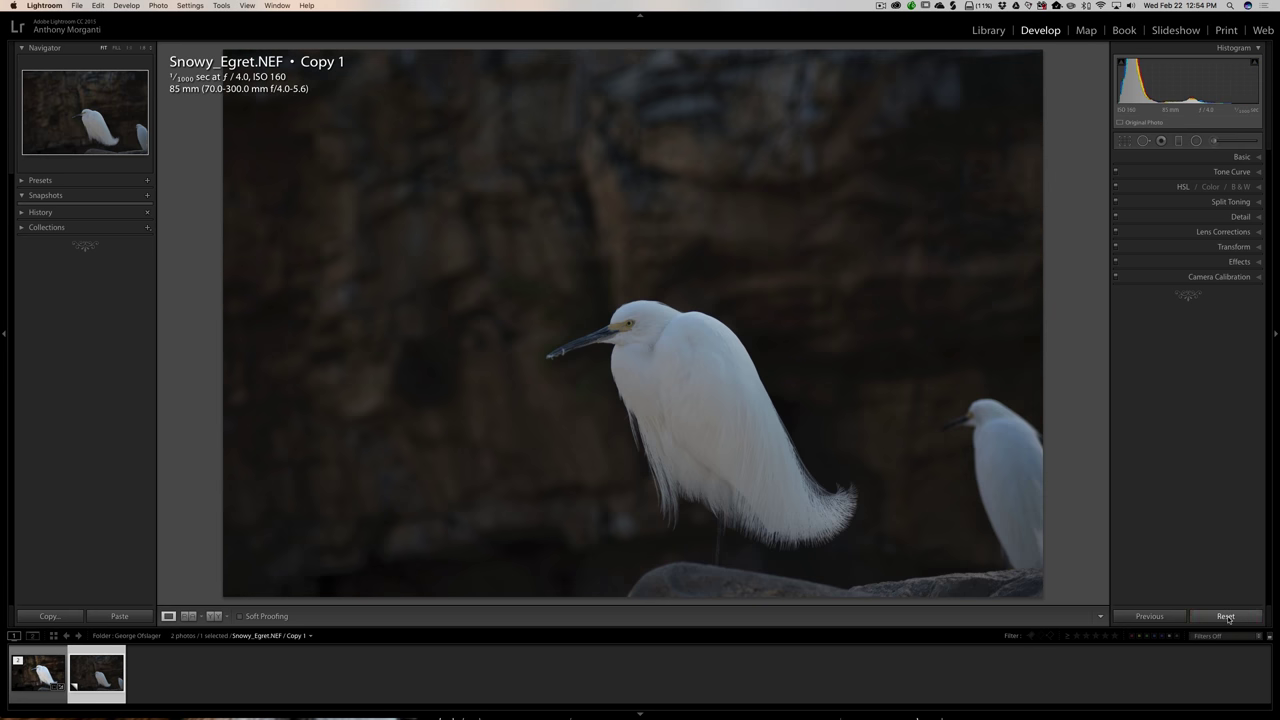
left_click(19, 684)
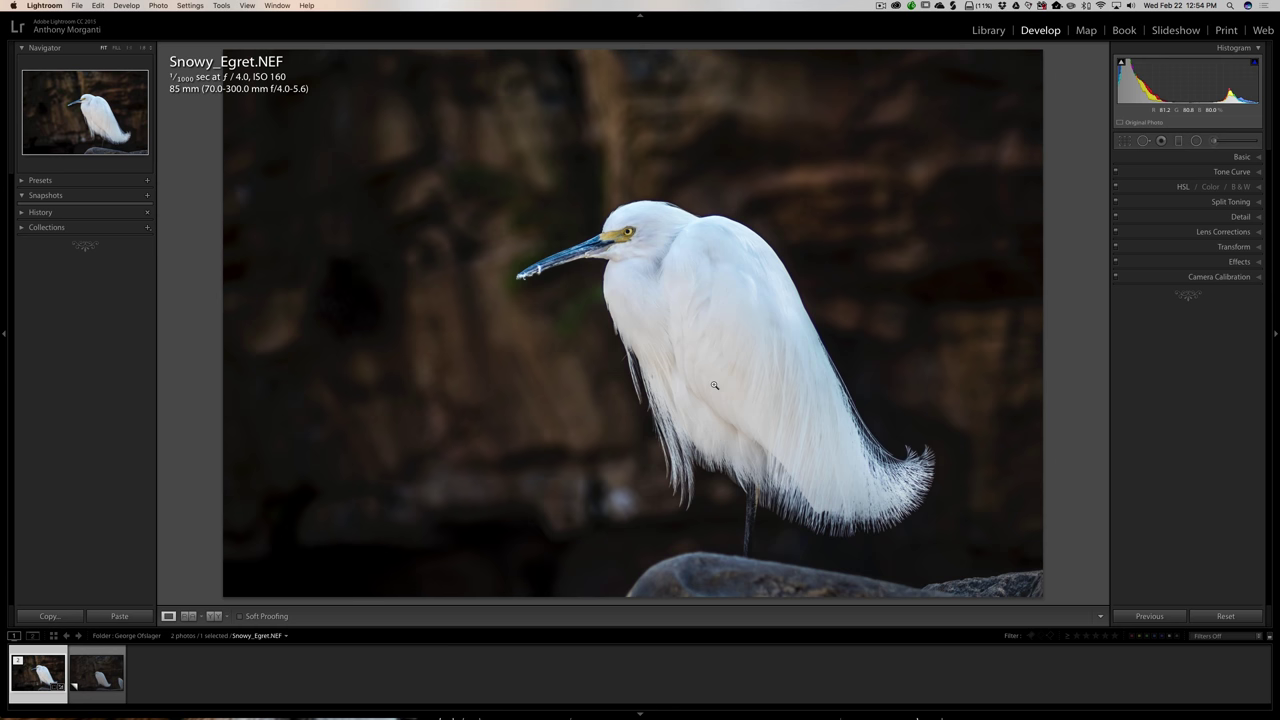
Select the original and Copy 1, then synchronize only the Crop setting onto the copy
key("super")
left_click(74, 684, "super")
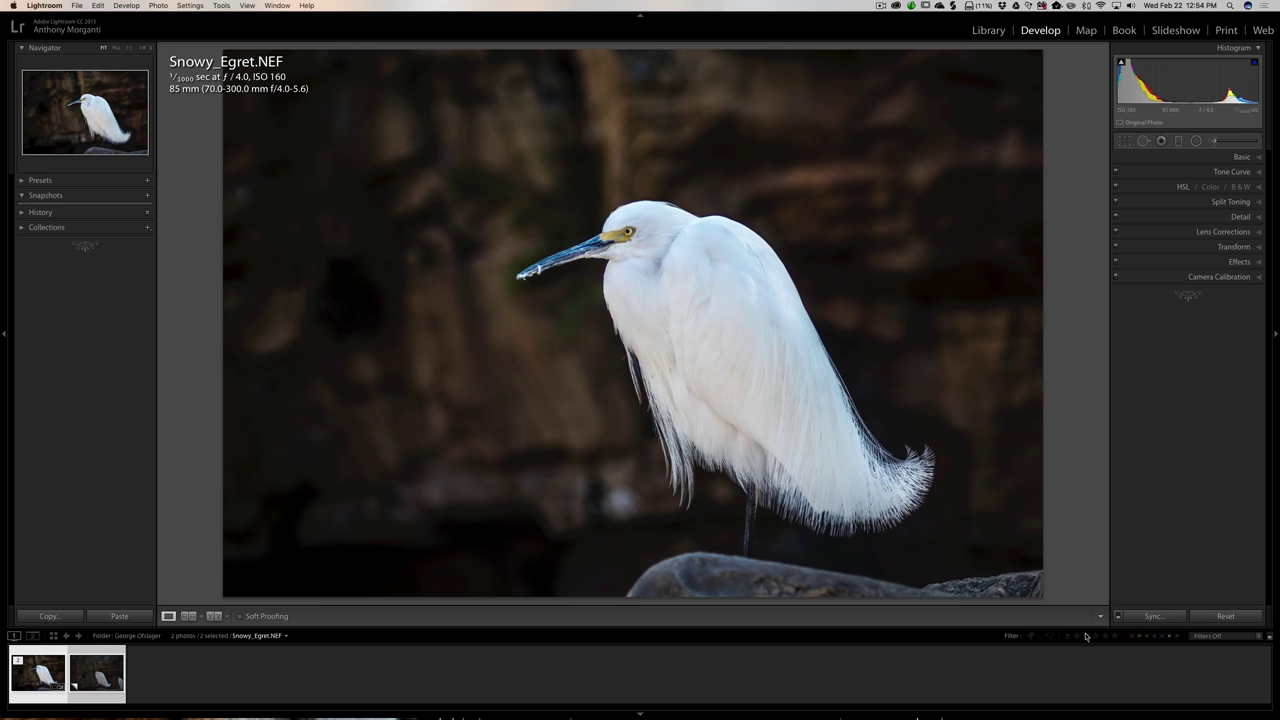
left_click(1152, 616)
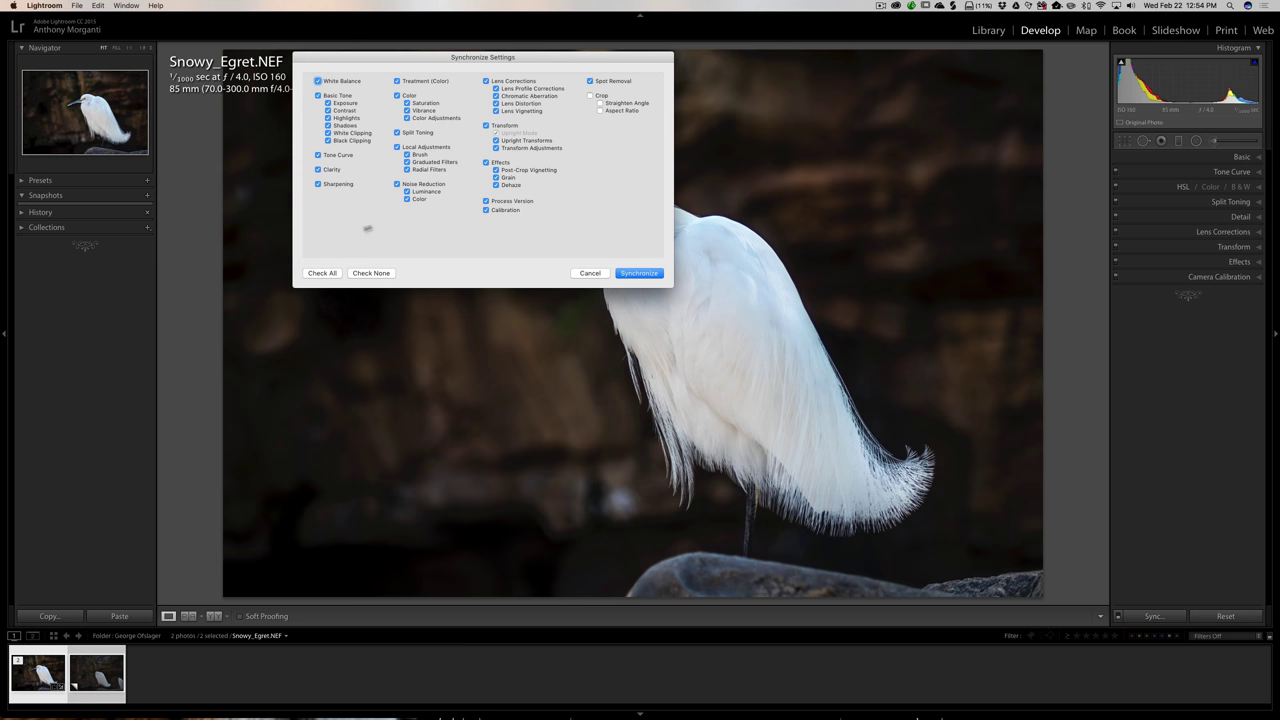
left_click(371, 273)
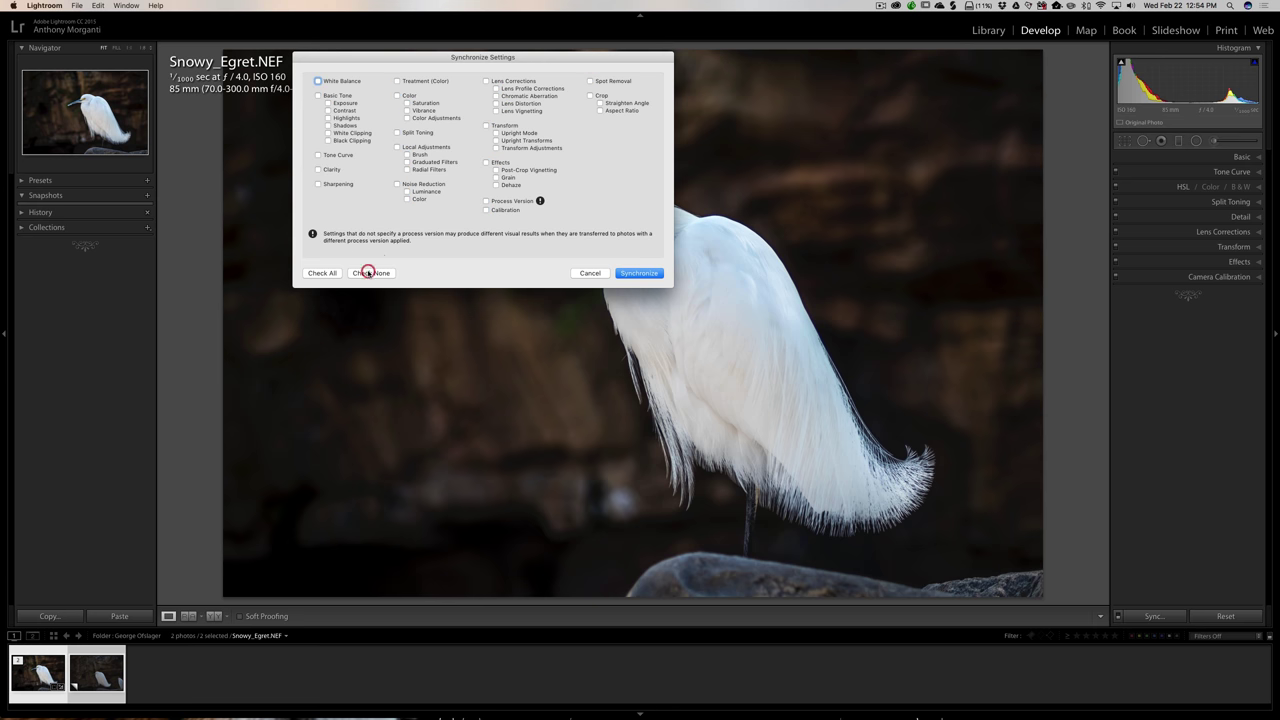
left_click(590, 96)
left_click(640, 274)
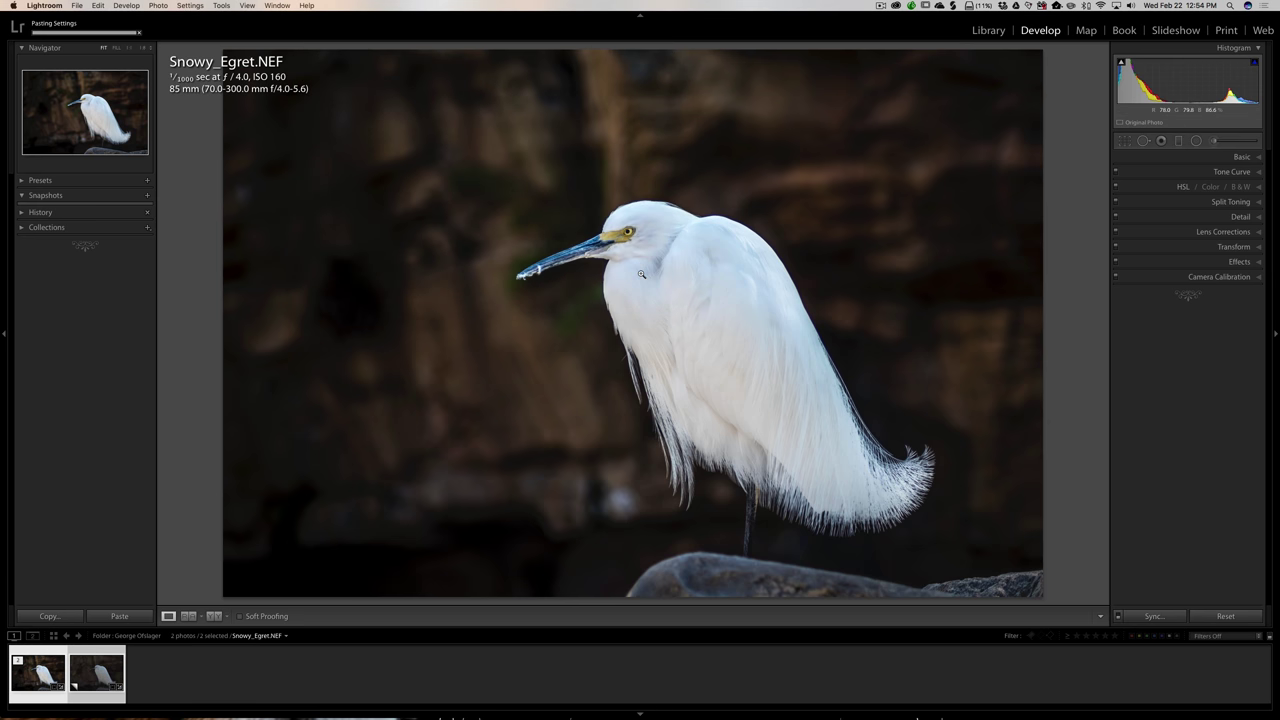
Switch between the virtual copy and the original to compare their matching crop
left_click(97, 680)
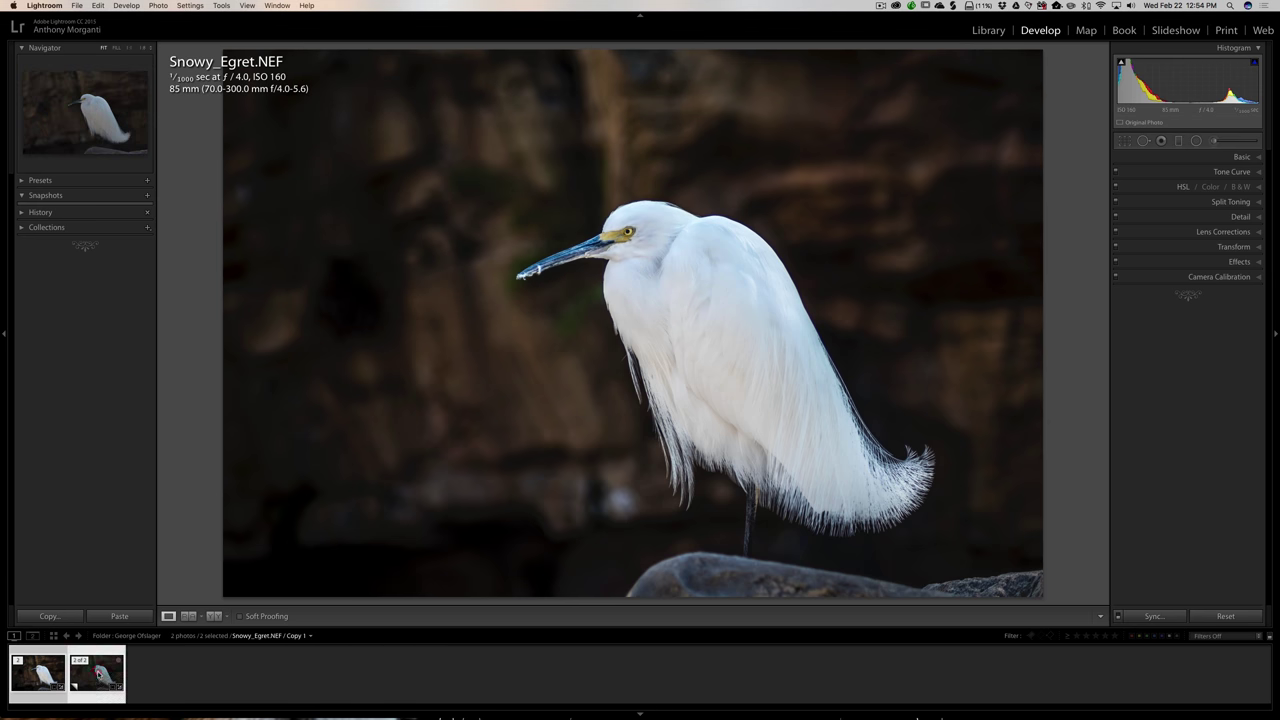
left_click(40, 678)
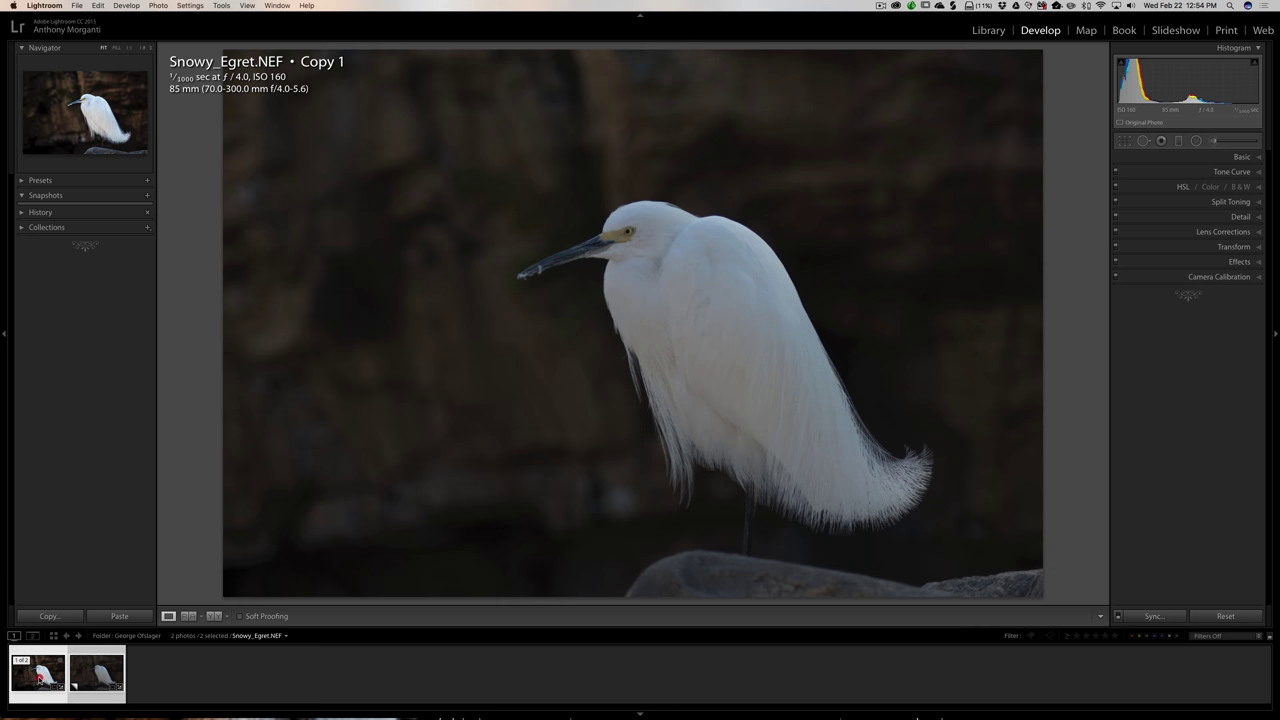
left_click(100, 678)
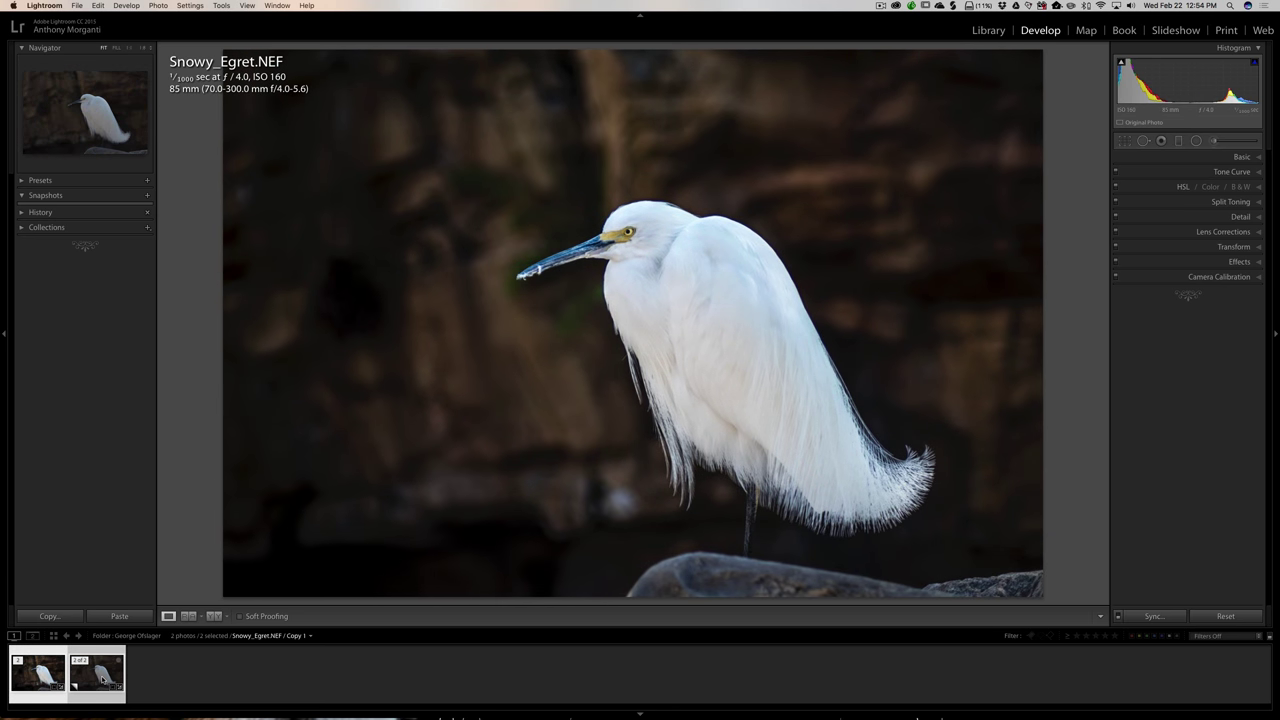
key("super")
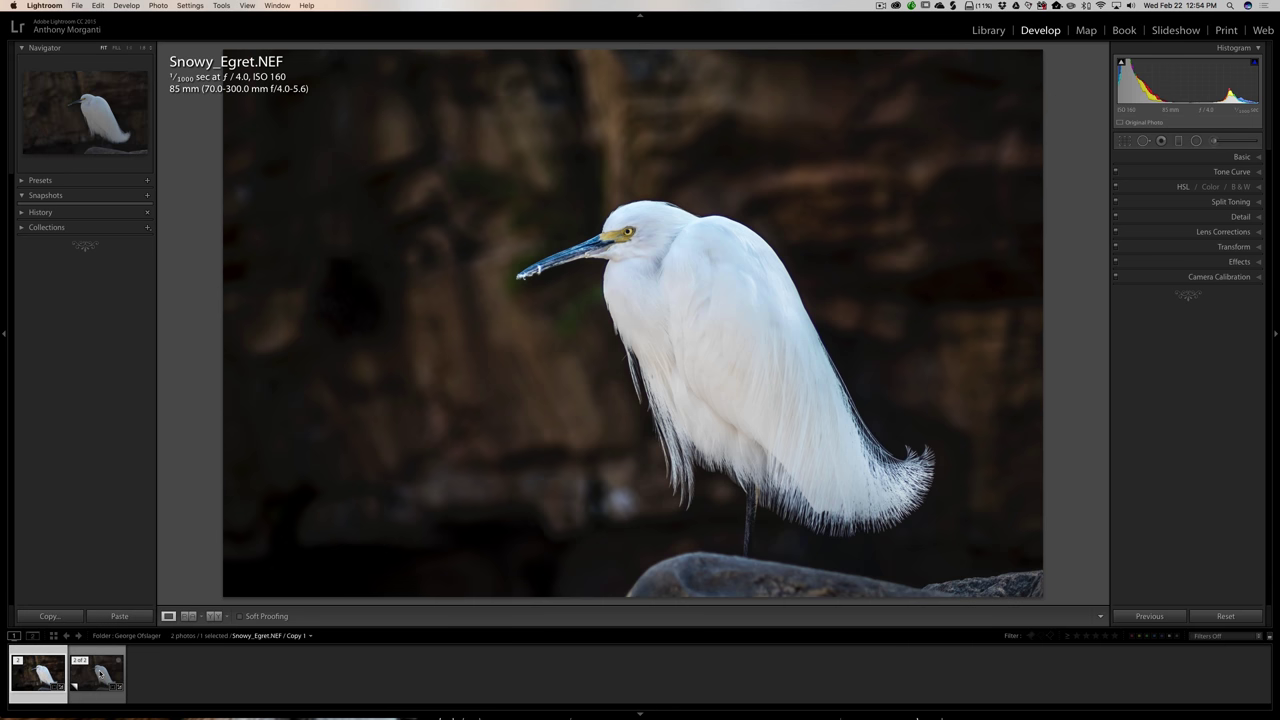
Alternate between the darker virtual copy and the brighter edited original, then select both thumbnails
left_click(88, 680)
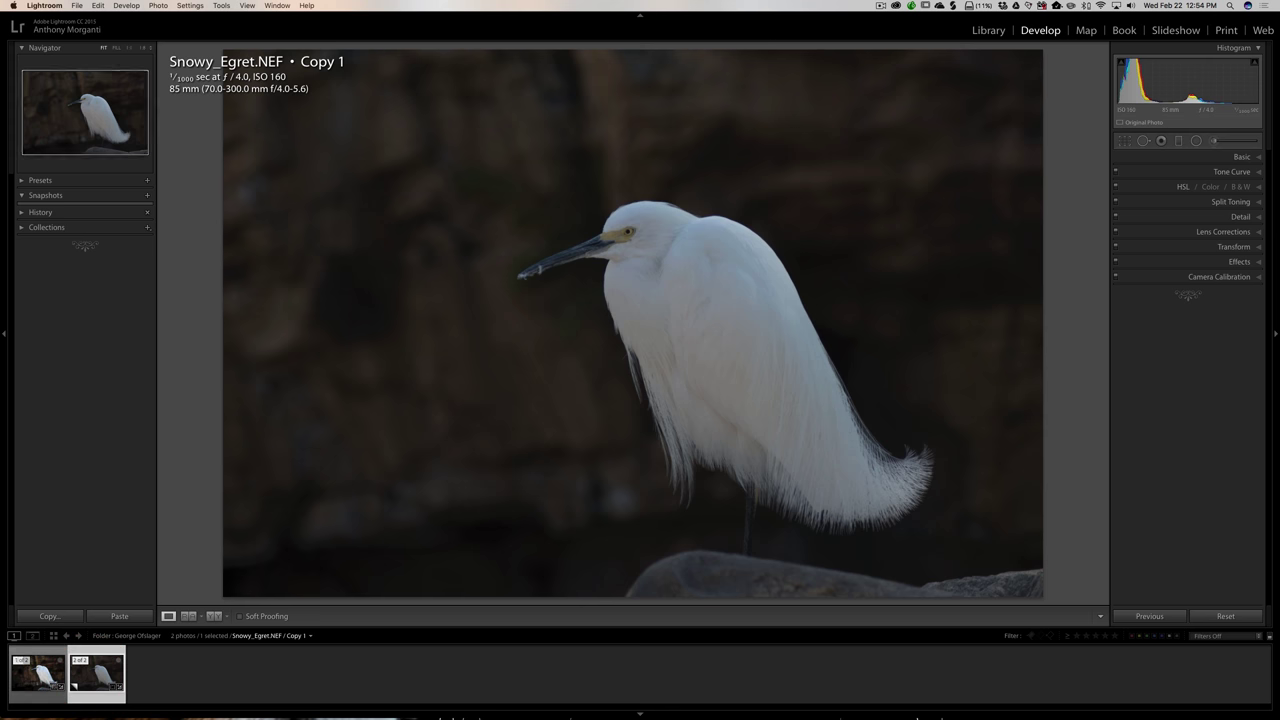
left_click(31, 680)
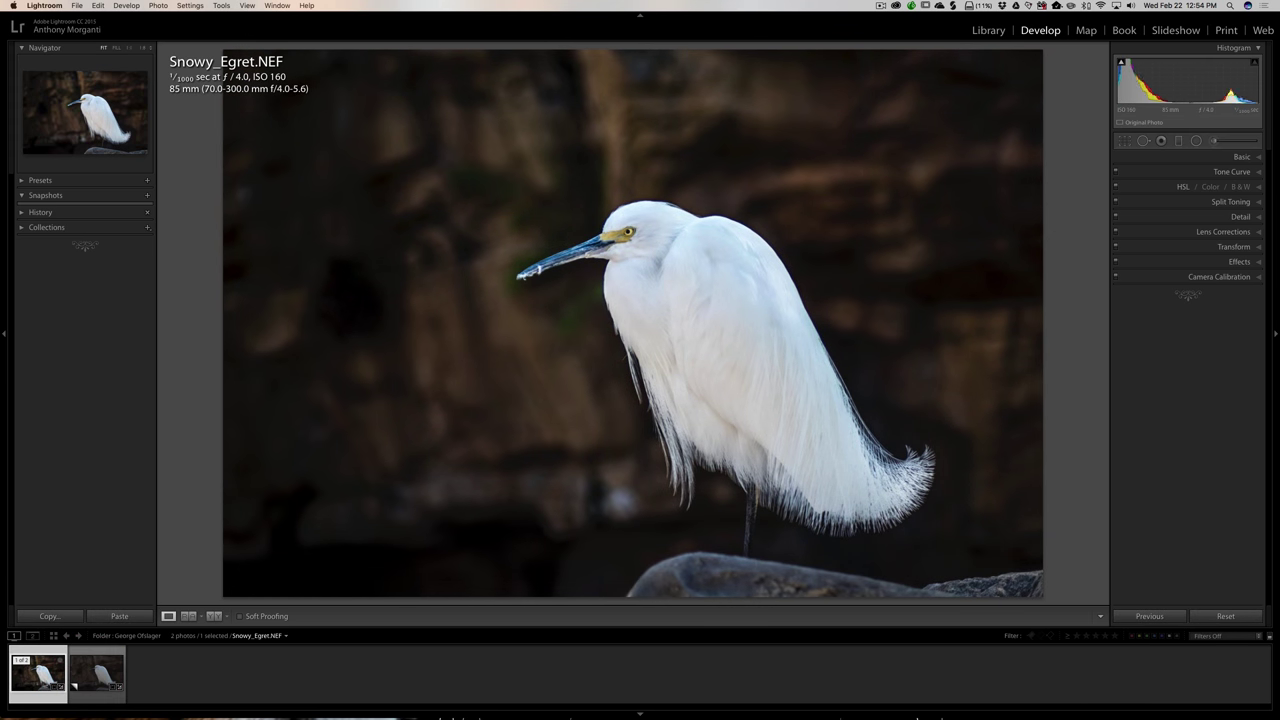
left_click(100, 683)
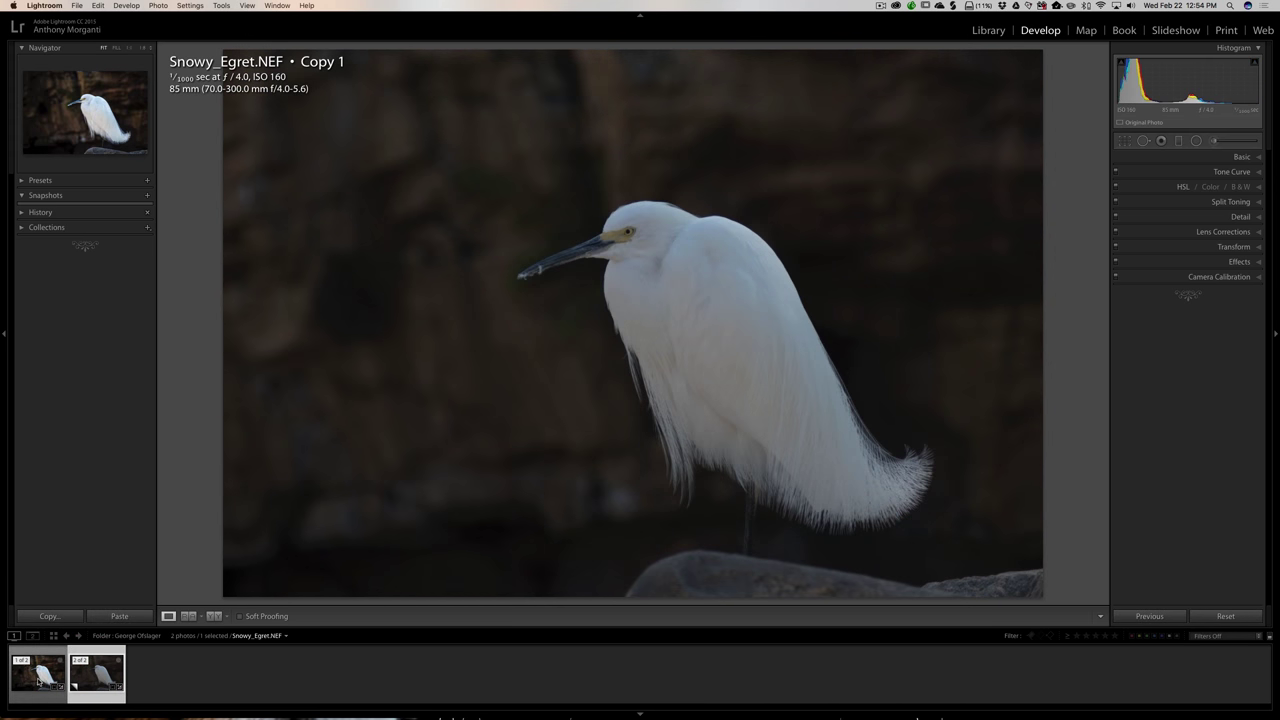
left_click(38, 682)
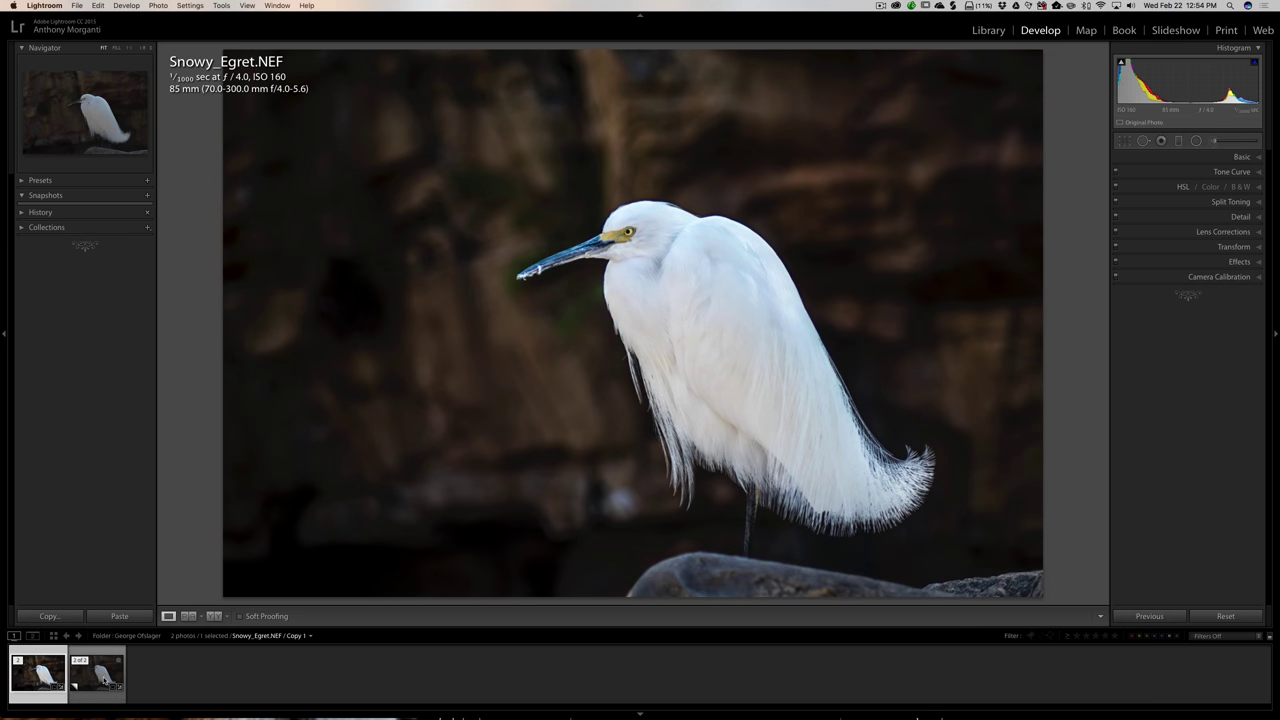
left_click(38, 680, "super")
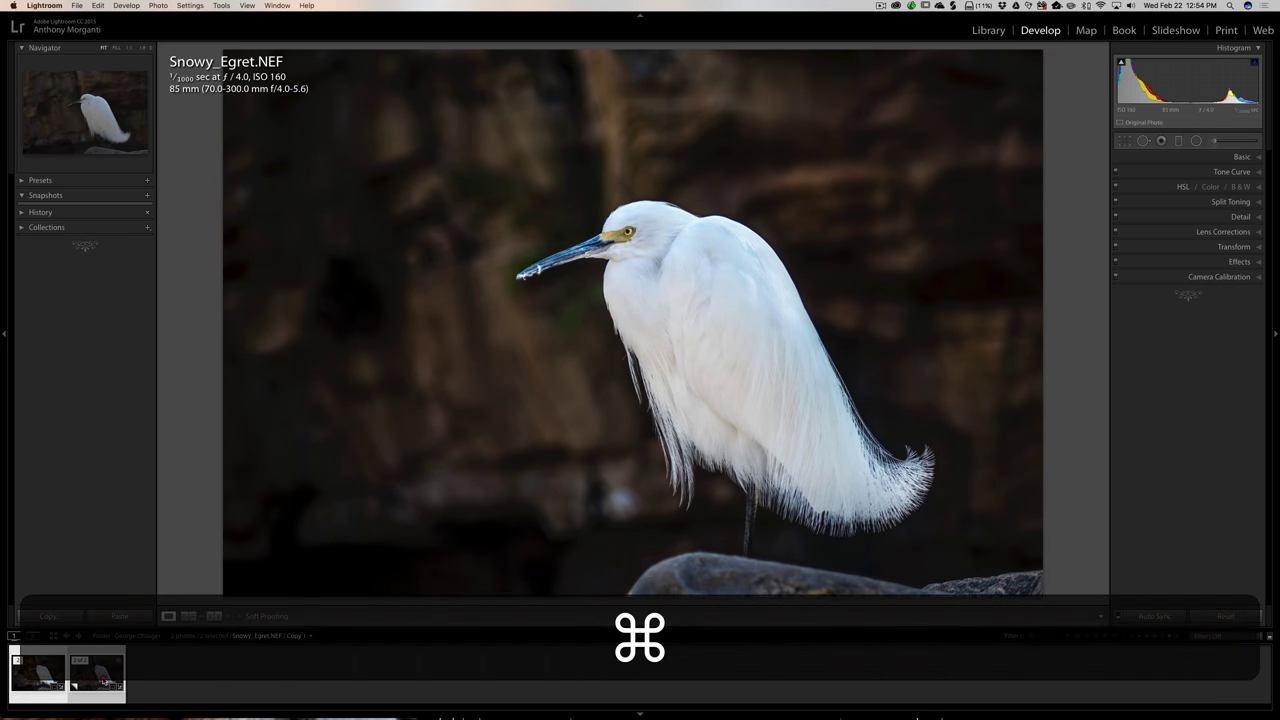
Show Snowy_Egret.NEF beside Copy 1 in Compare view with all panels hidden
key("c")
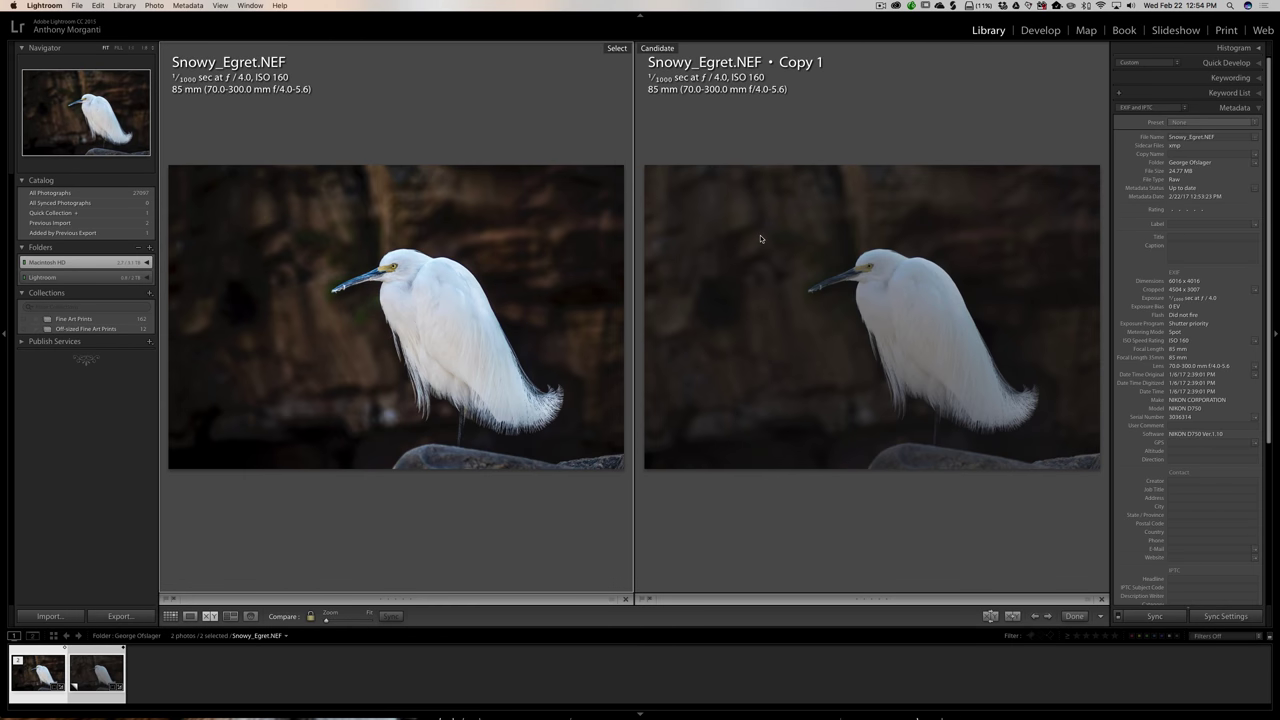
key("shift+Tab")
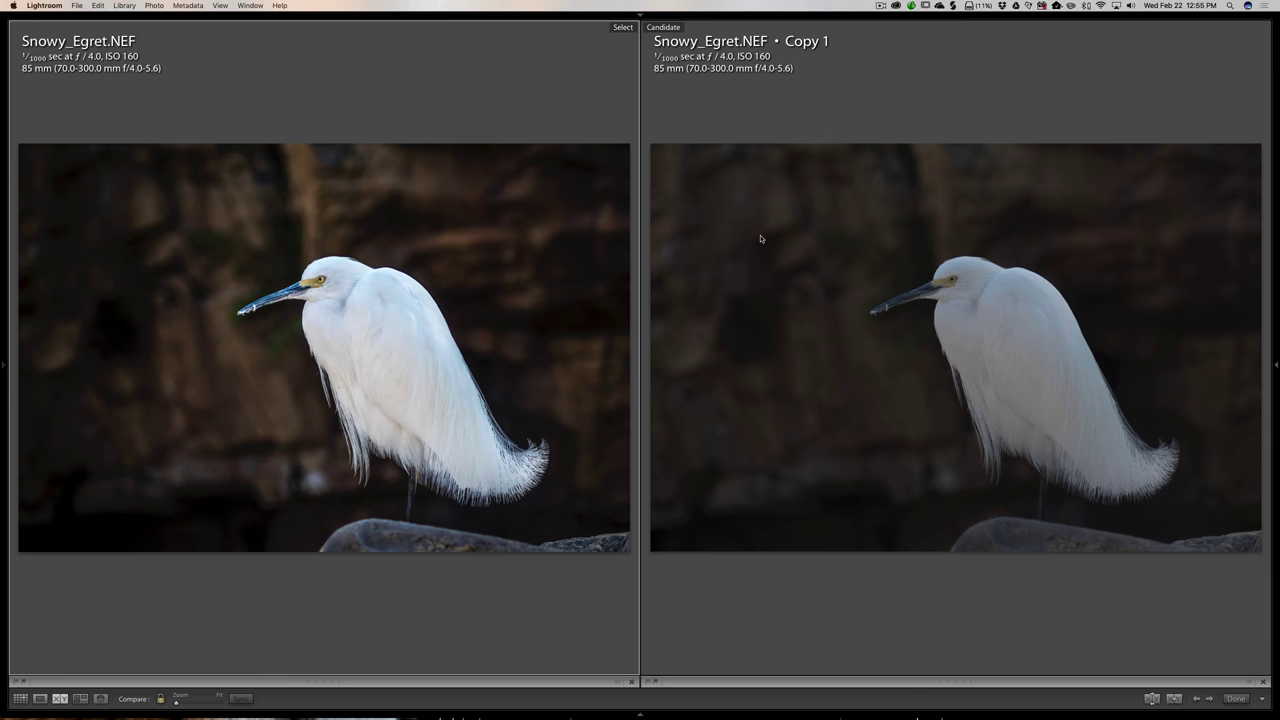